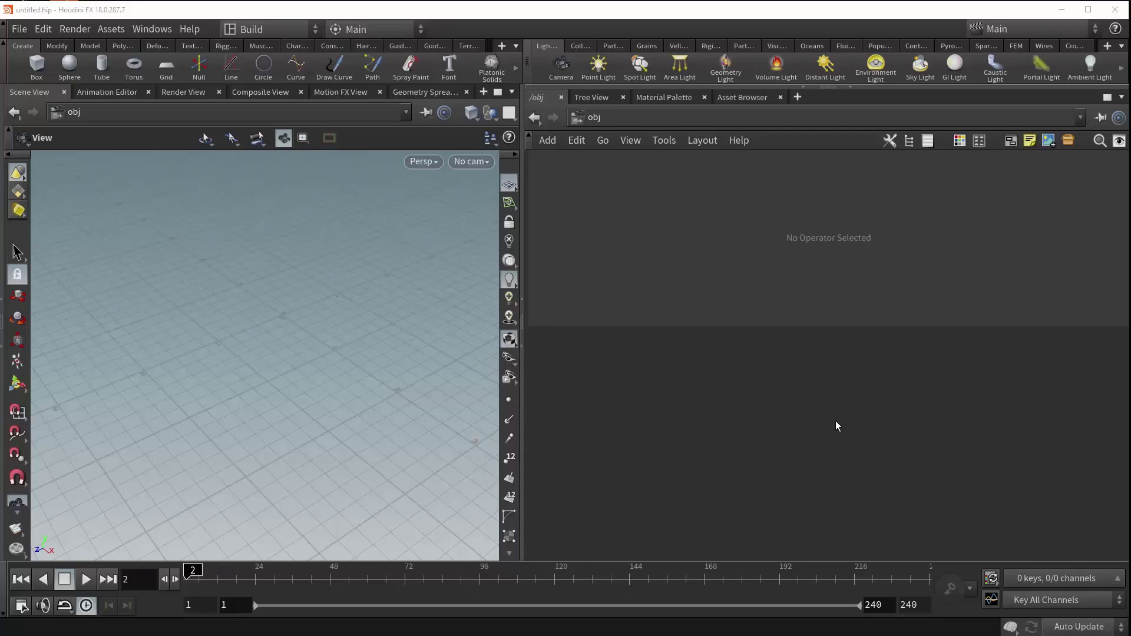
- Create a Geometry object in the obj network and go inside it
key(Tab)
text(geo)
key(Return)
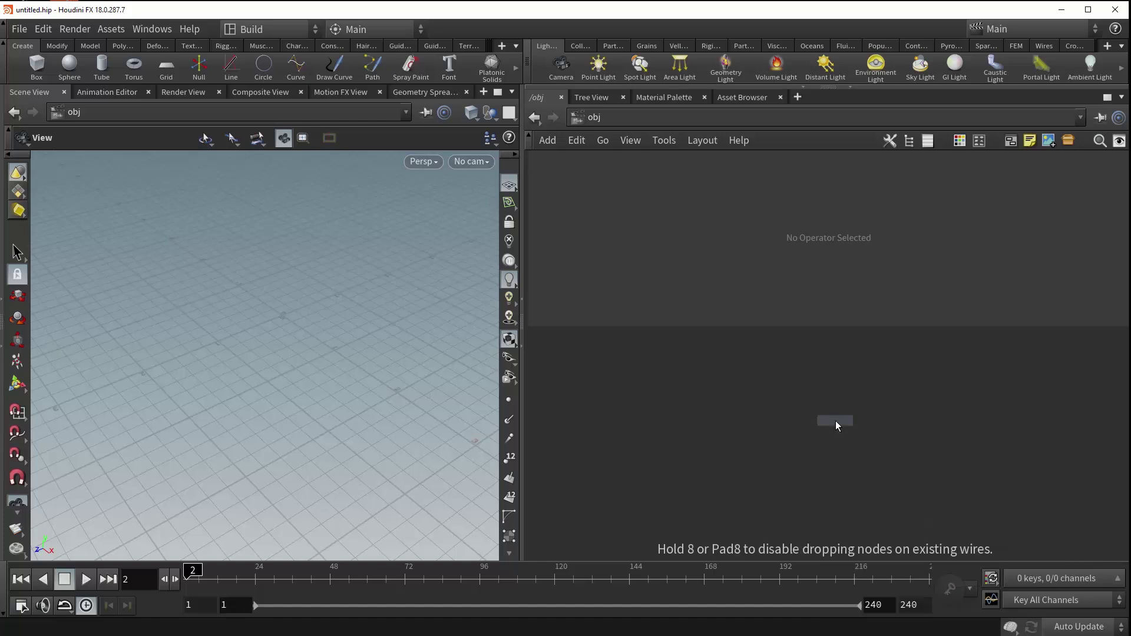
double_click(835, 420)
- Add a Switch node to the geometry network
key(Tab)
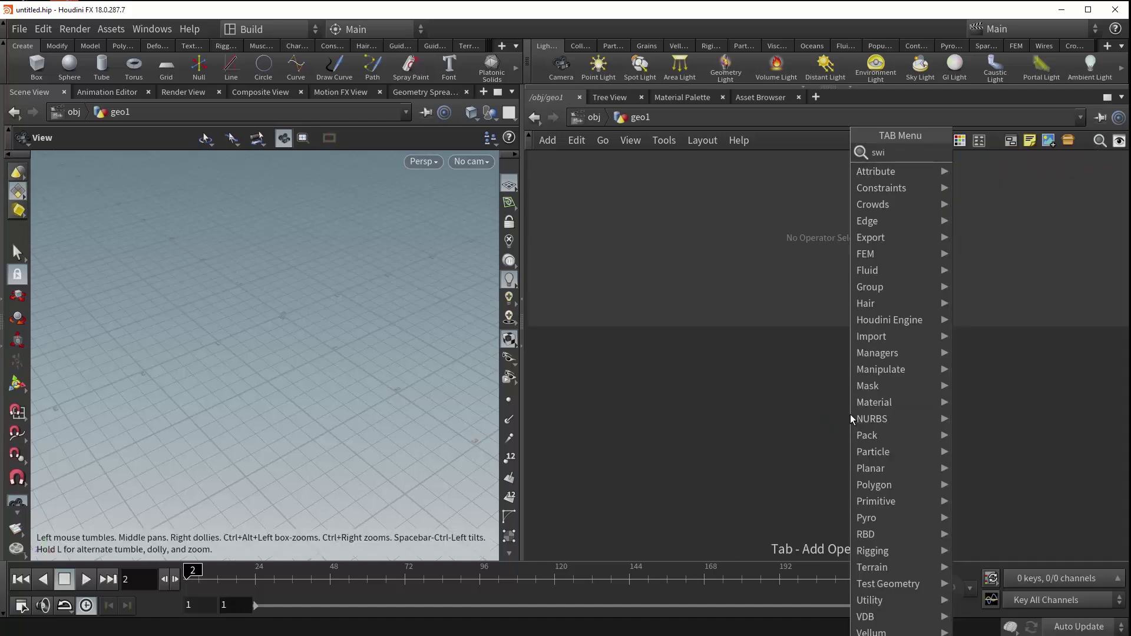
key(Return)
click(816, 456)
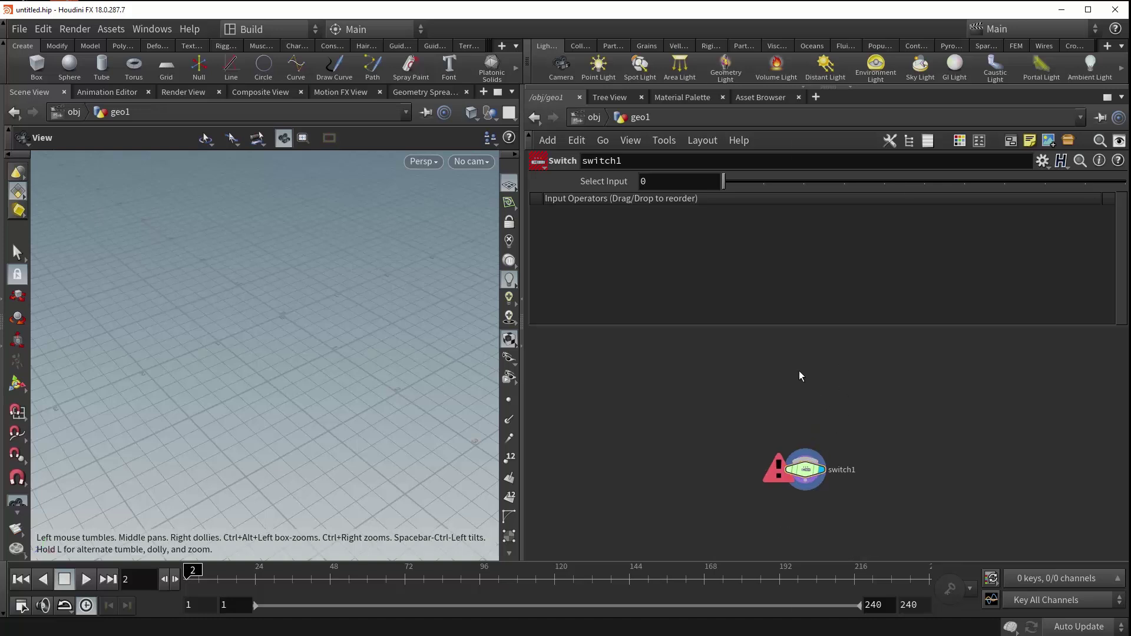
- Add a Sphere node, wire it into the switch, and reposition the switch below it
key(Tab)
text(sphere)
key(Return)
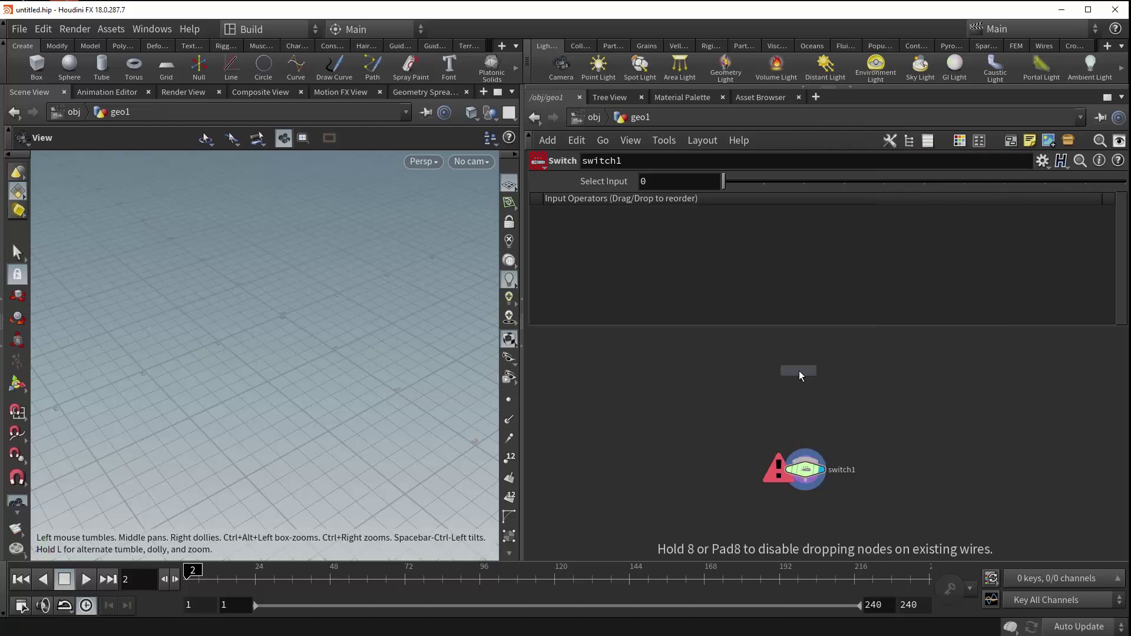
click(758, 379)
drag(759, 387, 787, 448)
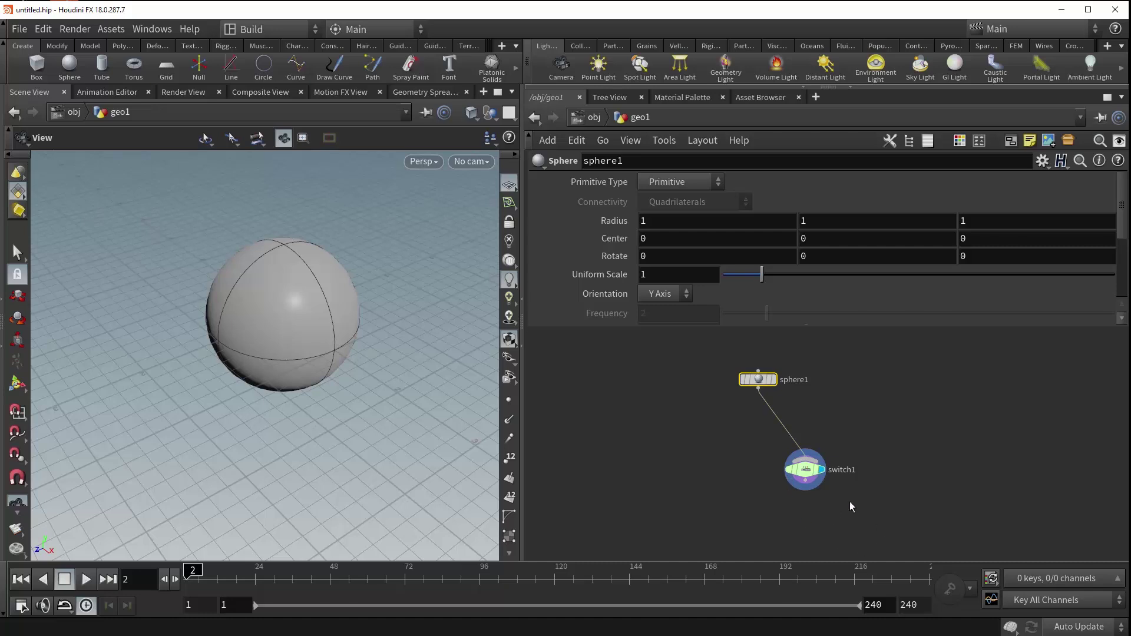
drag(805, 470, 758, 451)
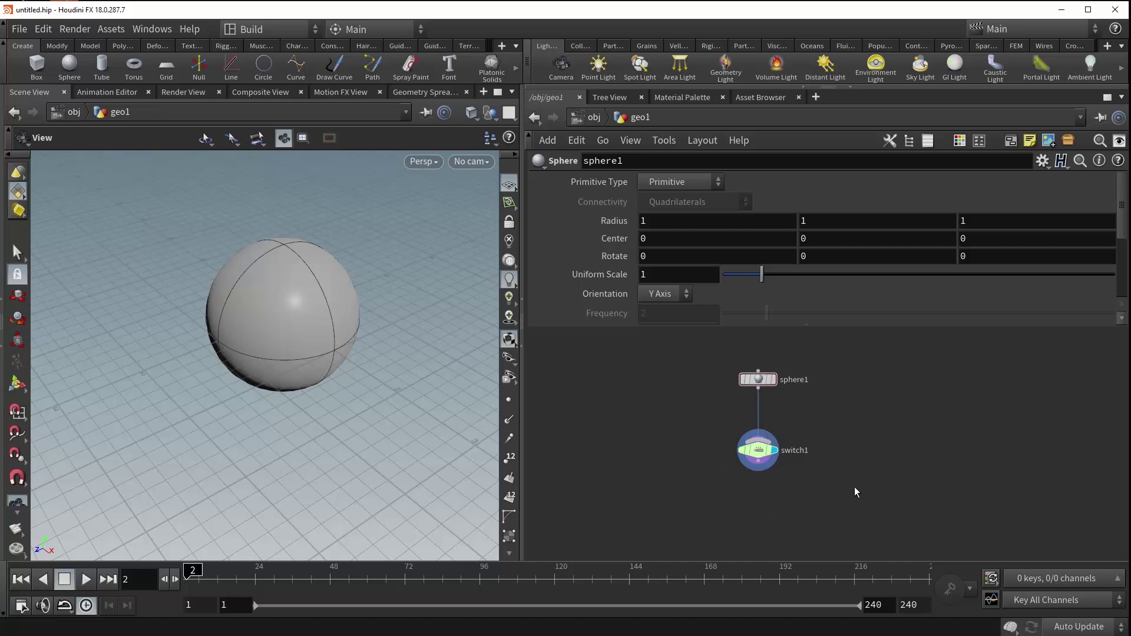
drag(760, 459, 800, 495)
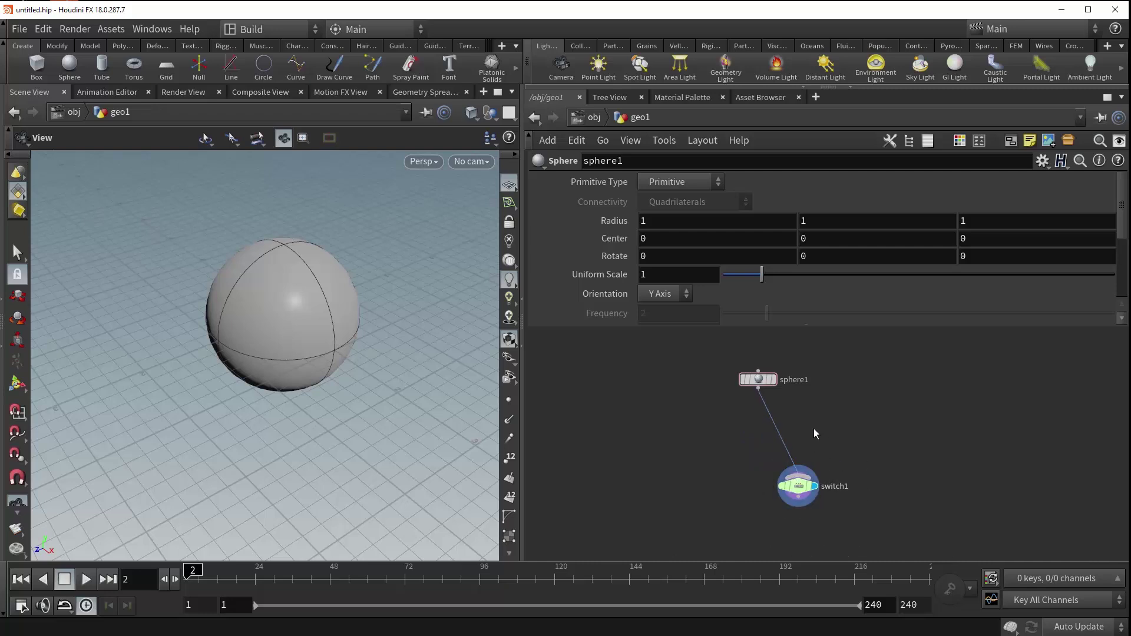
click(793, 488)
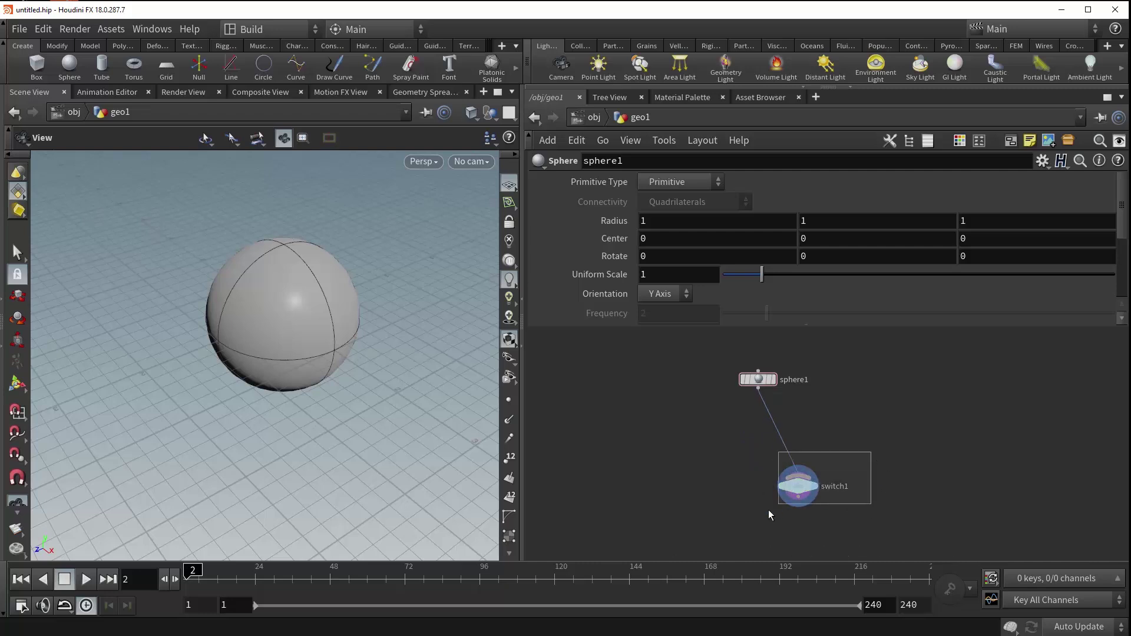
- Add a Box node and a Tube node and wire both into the switch as additional inputs
key(Tab)
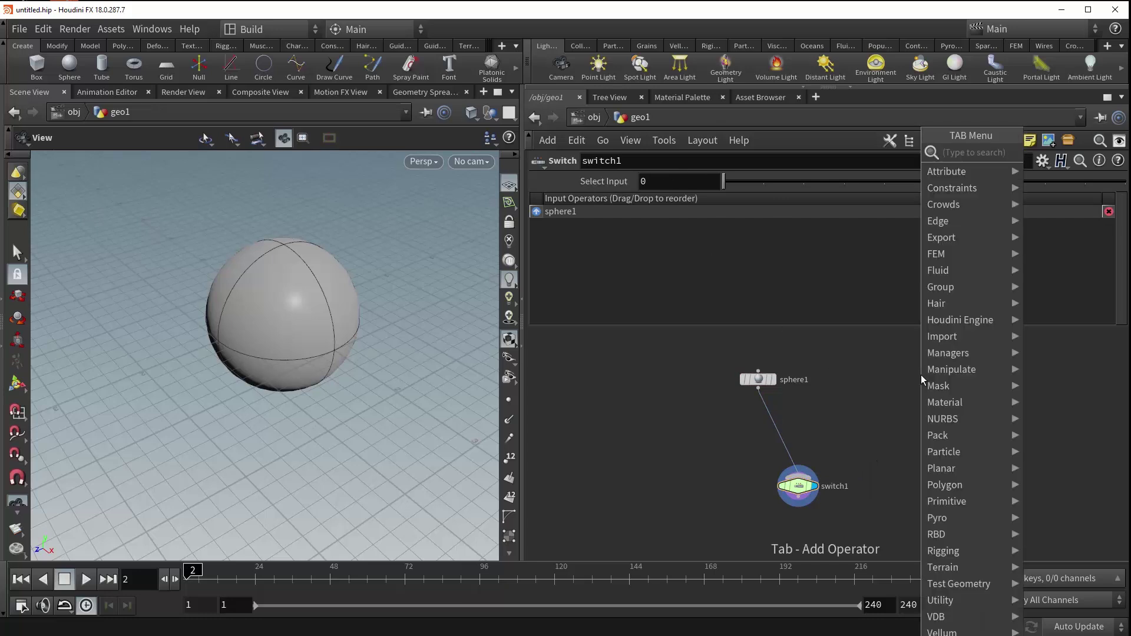
key(Return)
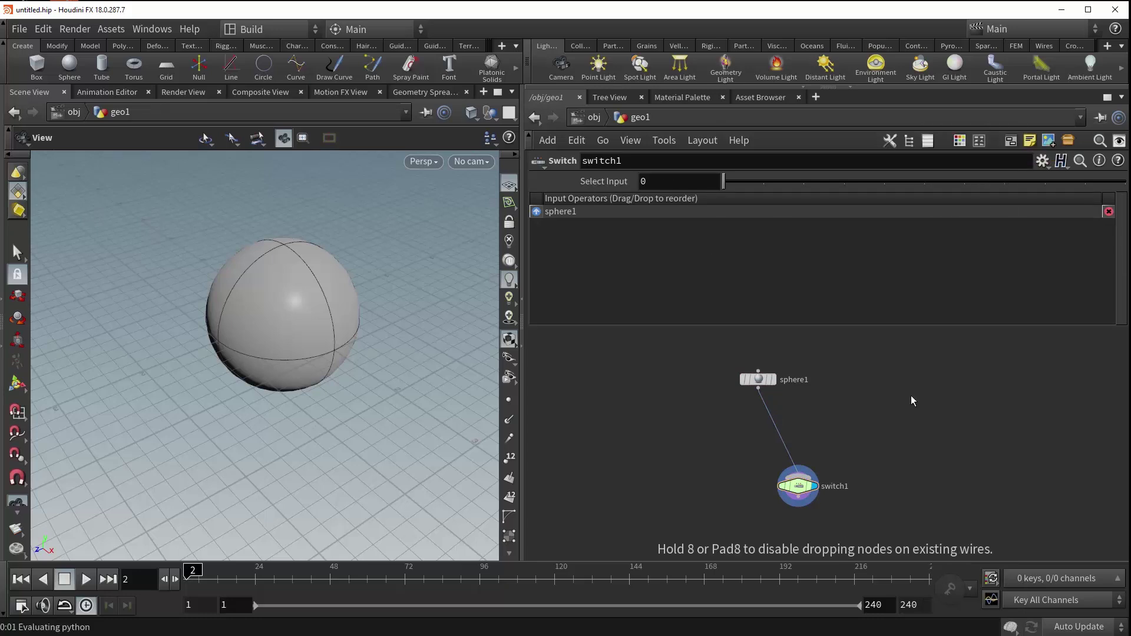
click(869, 364)
key(Tab)
key(Return)
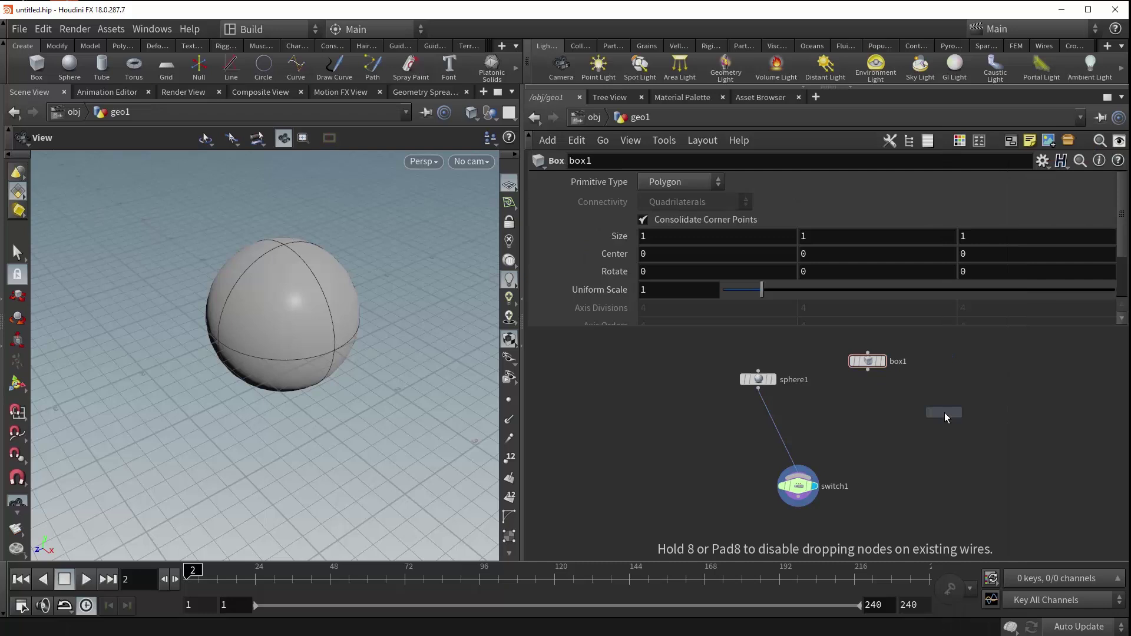
click(945, 413)
drag(1022, 353, 855, 431)
drag(868, 371, 802, 472)
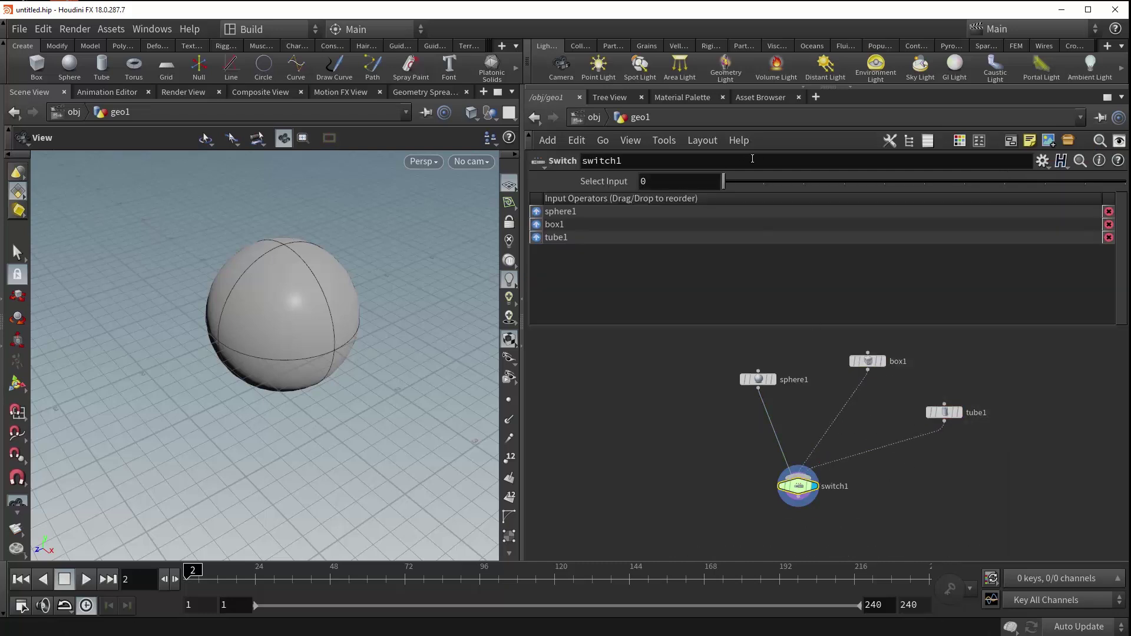
- Examine the switch's Select Input setting and its wires from the sphere, box and tube
mouse_move(727, 184)
mouse_down()
mouse_move(794, 192)
mouse_move(719, 197)
mouse_up()
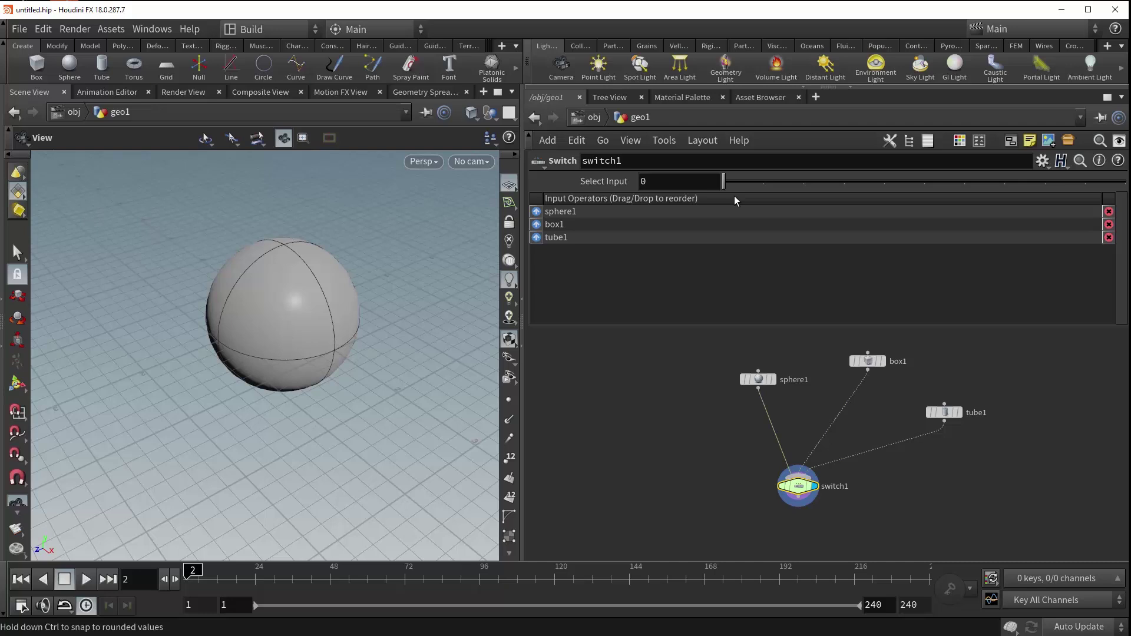
mouse_move(735, 197)
mouse_down()
mouse_move(798, 190)
mouse_move(726, 193)
mouse_up()
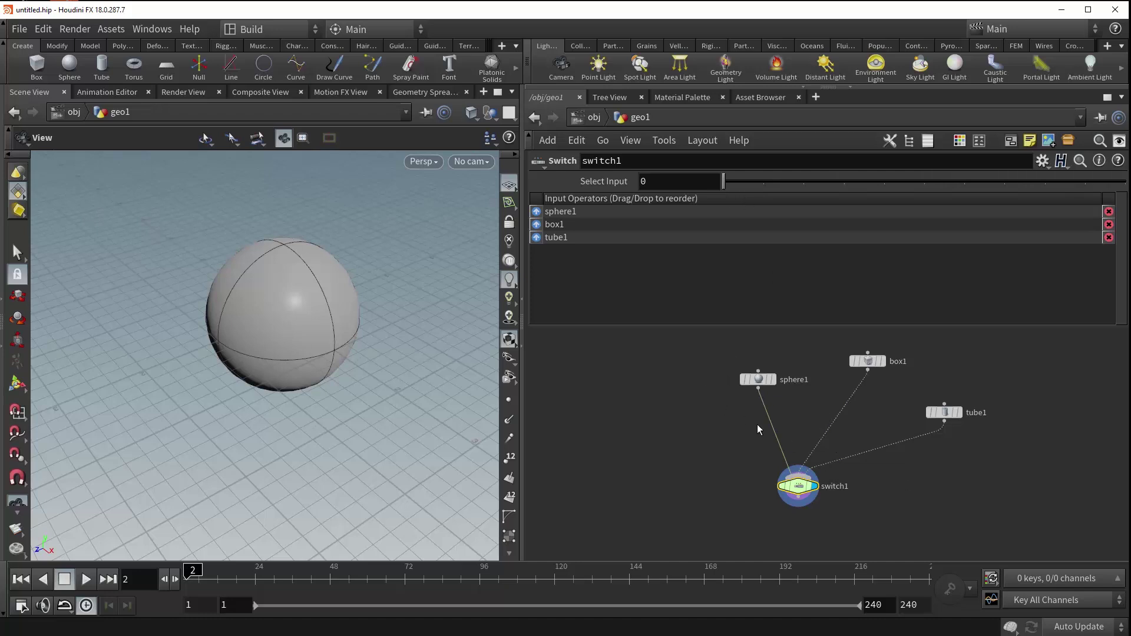
middle_drag(758, 424, 687, 430)
scroll(725, 406, up, 3)
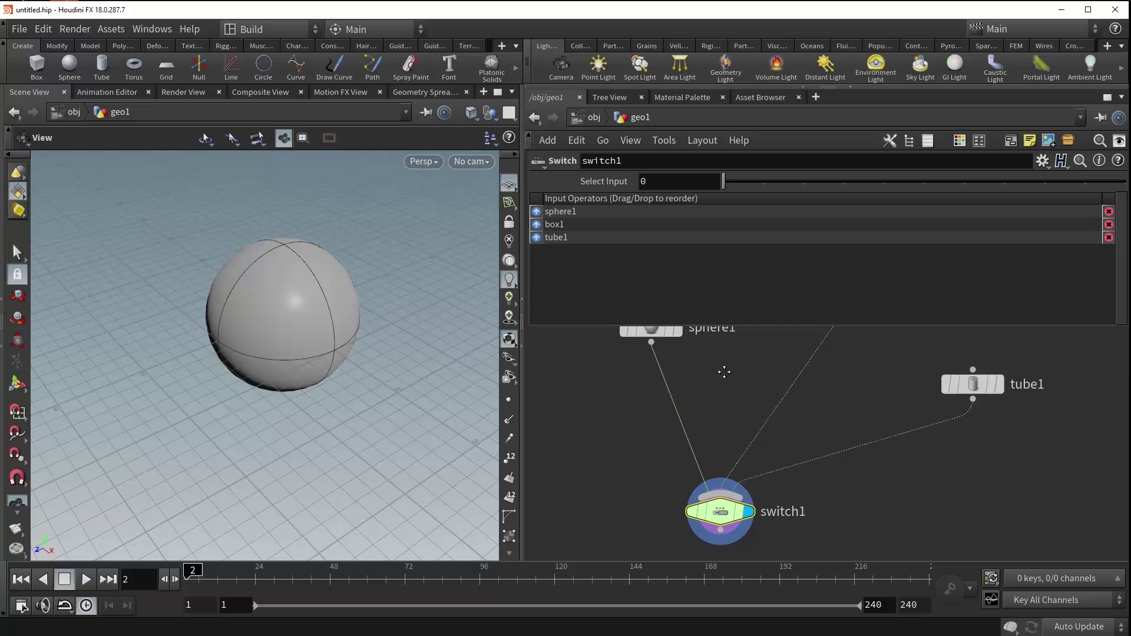
middle_drag(725, 374, 763, 396)
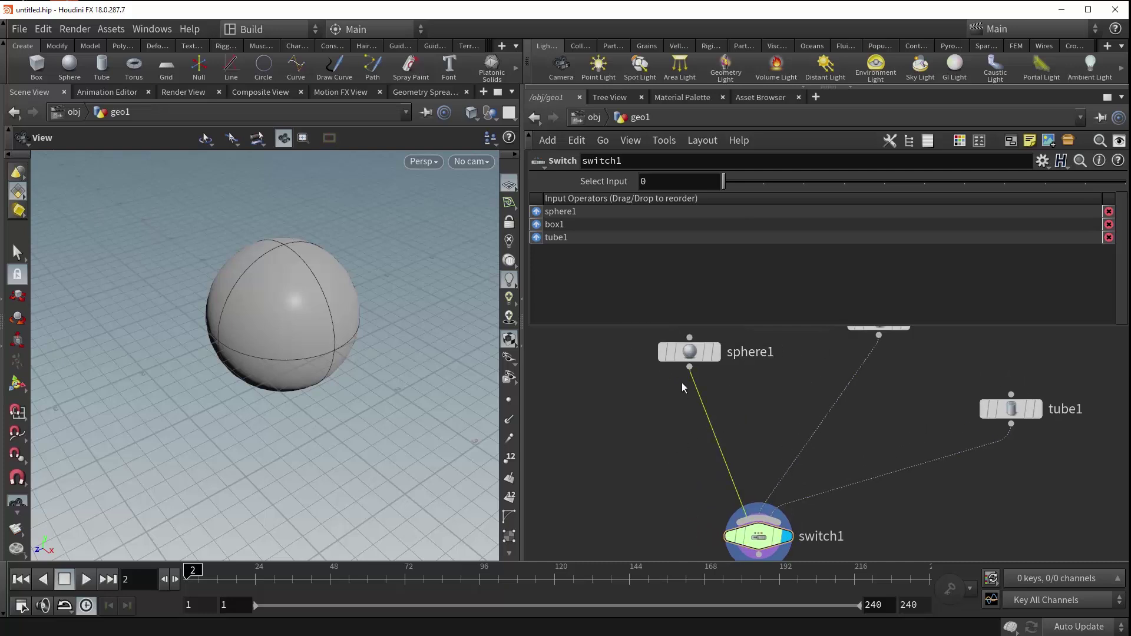
middle_drag(767, 410, 740, 424)
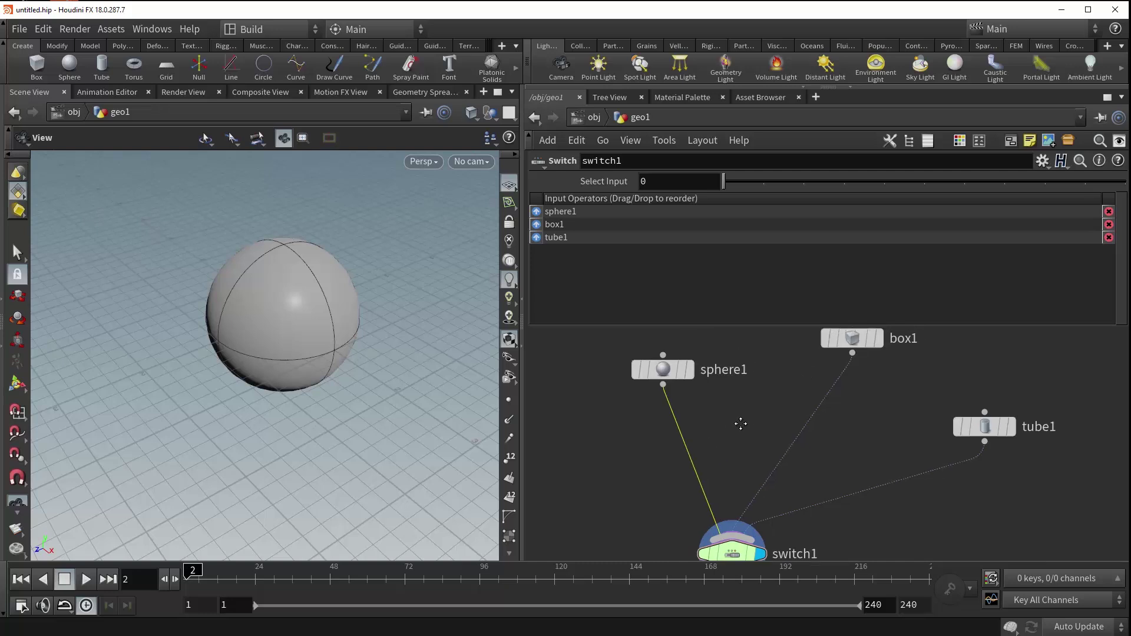
middle_drag(841, 441, 825, 447)
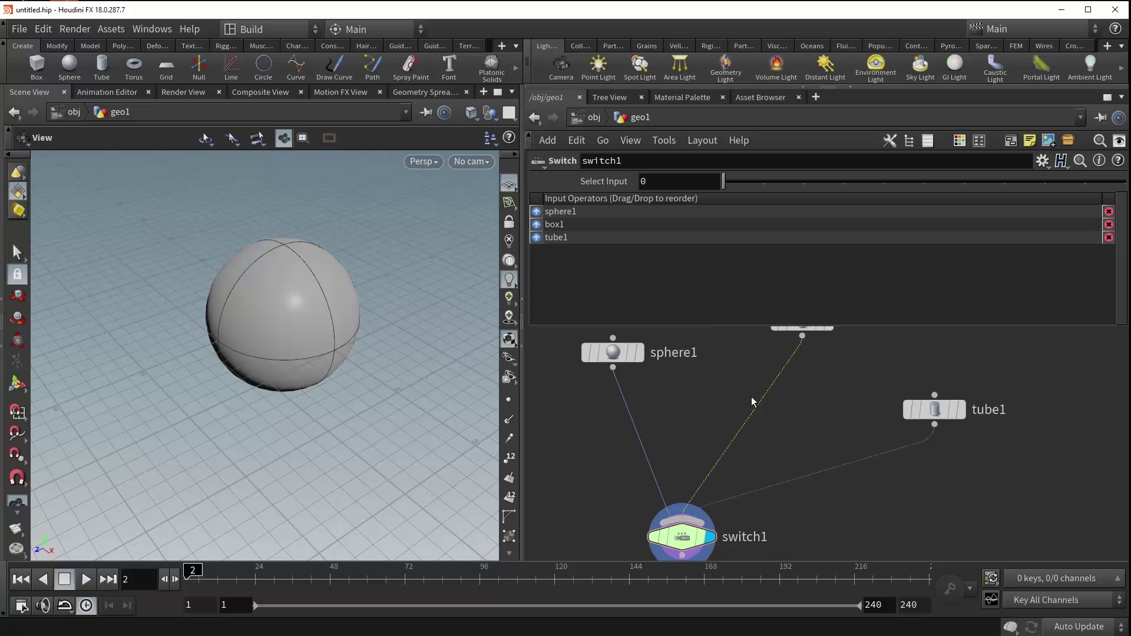
scroll(782, 423, down, 2)
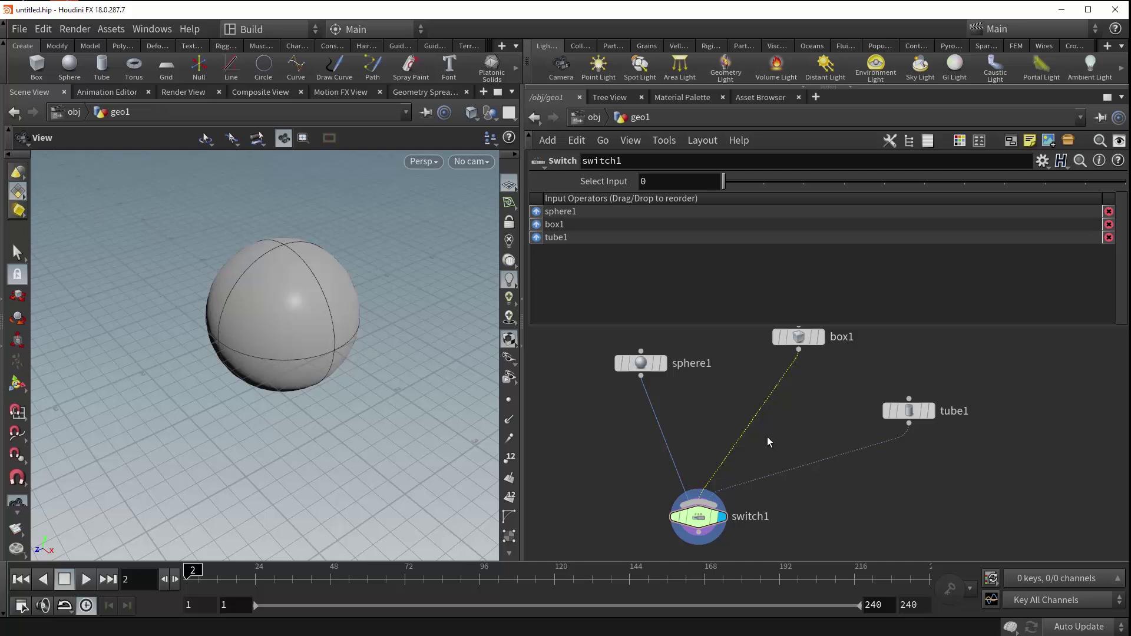
middle_drag(773, 418, 766, 420)
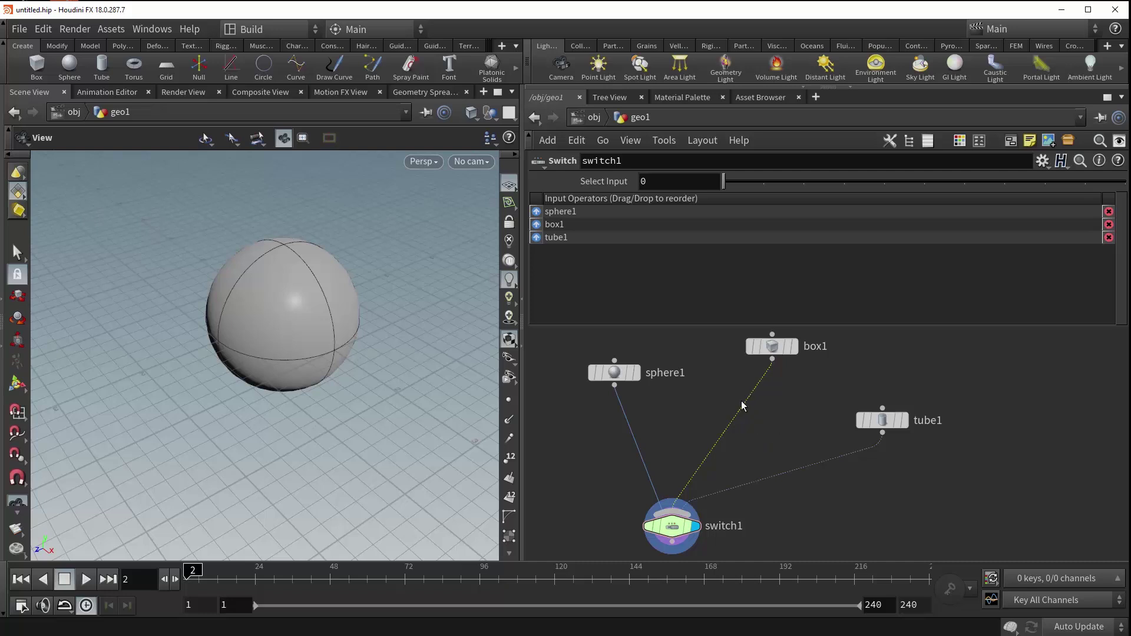
scroll(846, 378, down, 2)
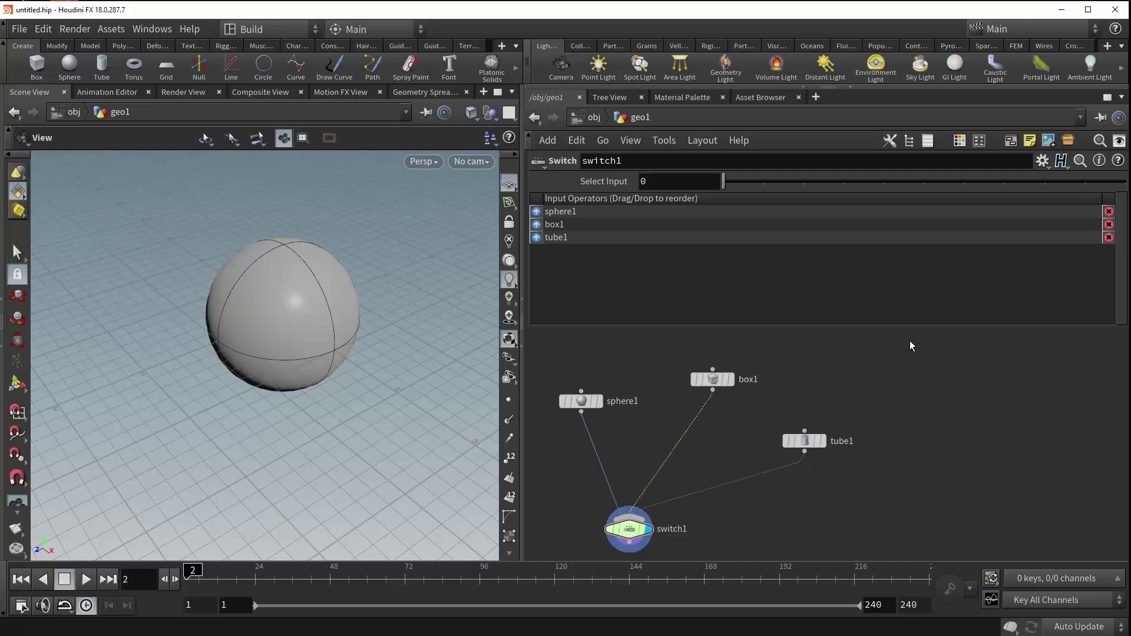
- Delete the box and tube nodes, leaving only the sphere wired into the switch
drag(910, 341, 706, 445)
key(Delete)
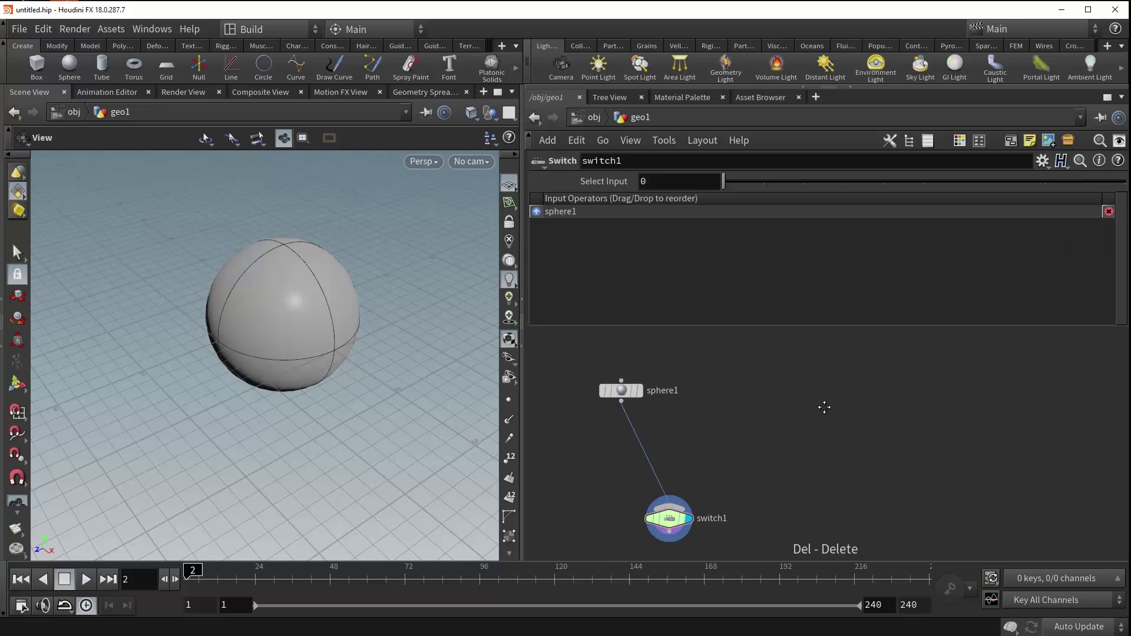
- Add a Null node, detach it from the switch's output, and wire it into the switch as an input
key(Tab)
text(null)
key(Return)
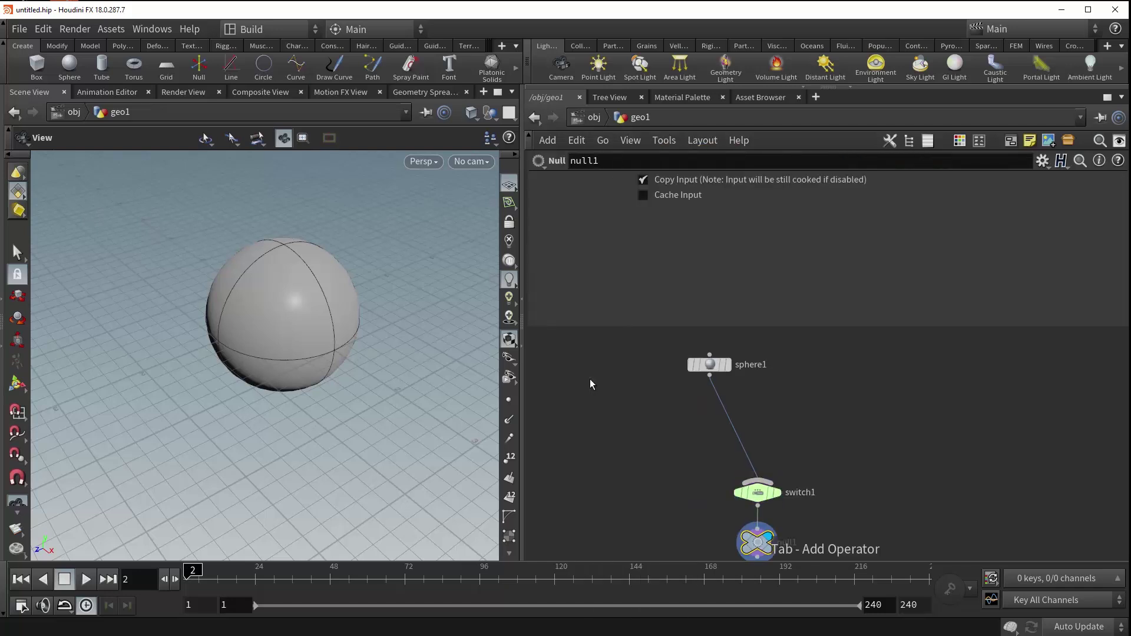
key(y)
mouse_move(783, 513)
mouse_down()
mouse_move(730, 516)
mouse_move(645, 441)
mouse_move(648, 465)
mouse_move(759, 490)
mouse_up()
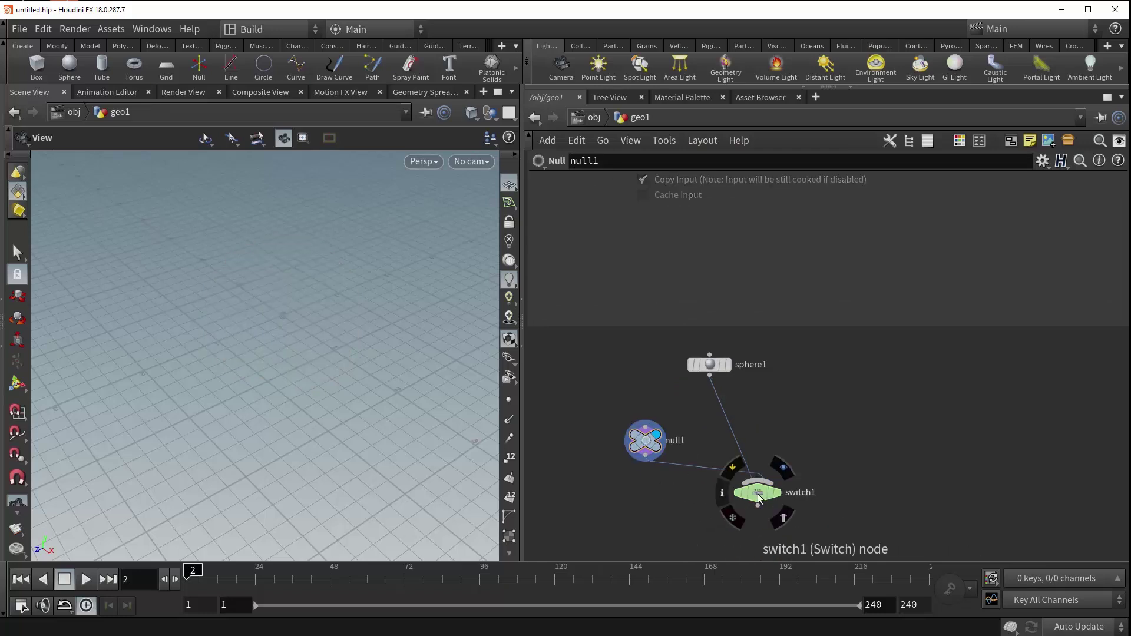
- Reverse the switch's input order so the null comes before the sphere, and reposition the sphere node above the switch
click(759, 493)
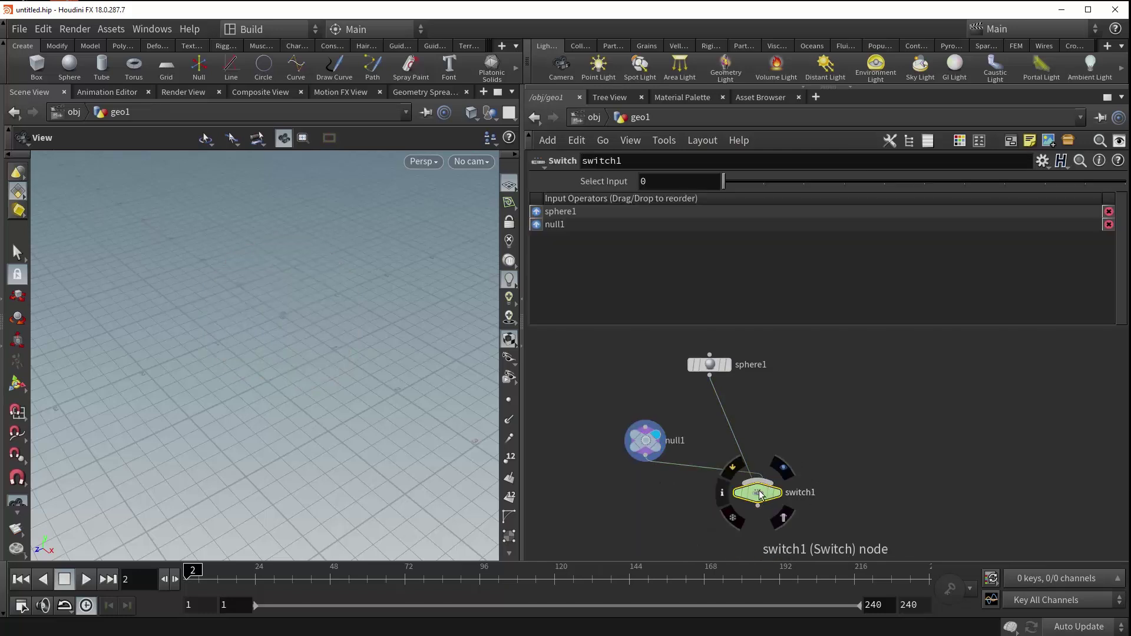
key(shift+r)
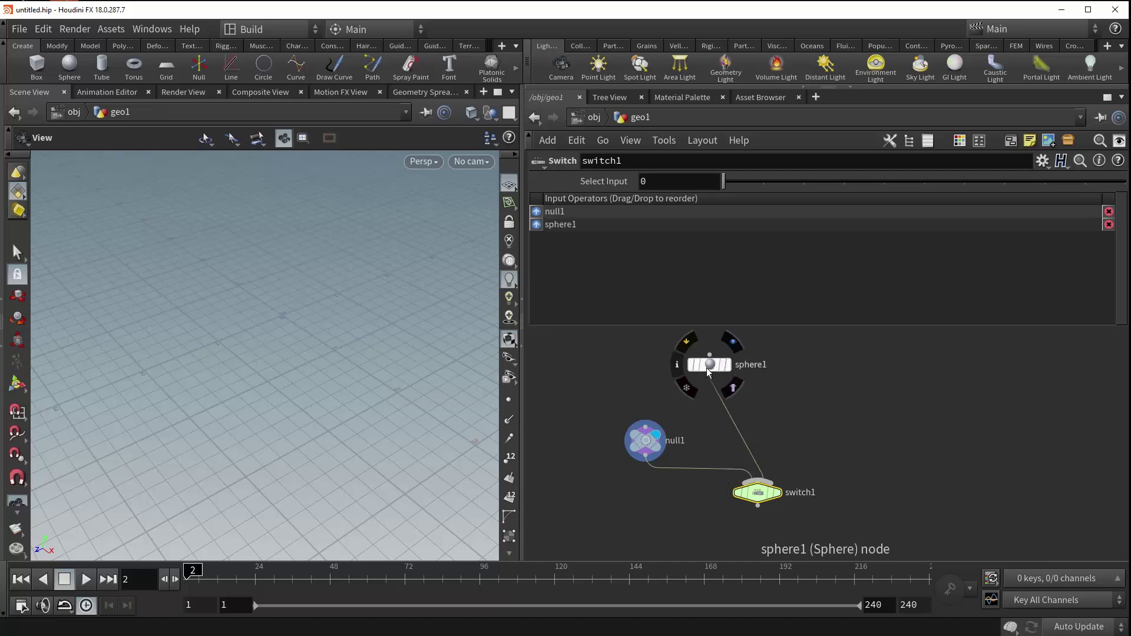
drag(710, 364, 788, 357)
middle_drag(842, 464, 816, 450)
mouse_move(792, 436)
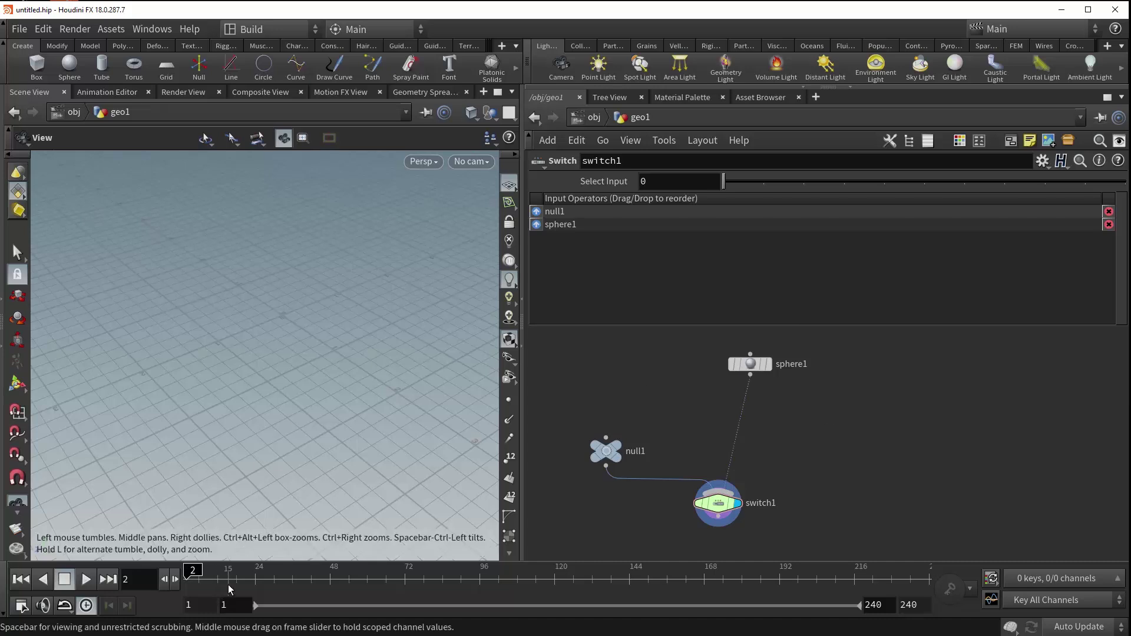
- Display the sphere node's output in the viewport to view its geometry
drag(833, 405, 714, 347)
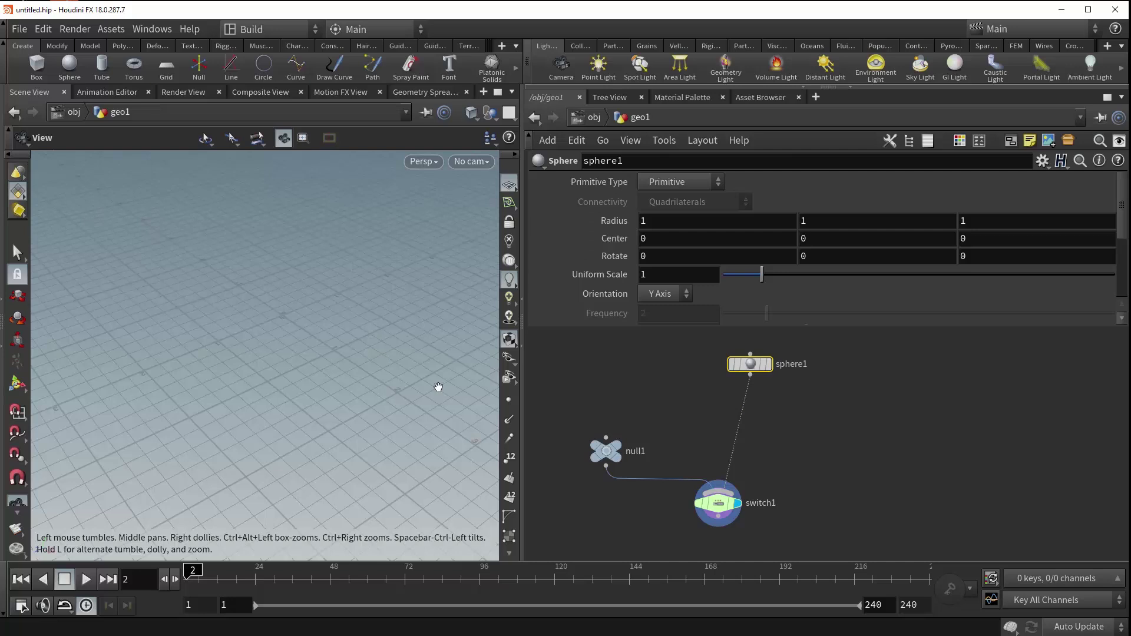
click(768, 363)
drag(212, 384, 220, 381)
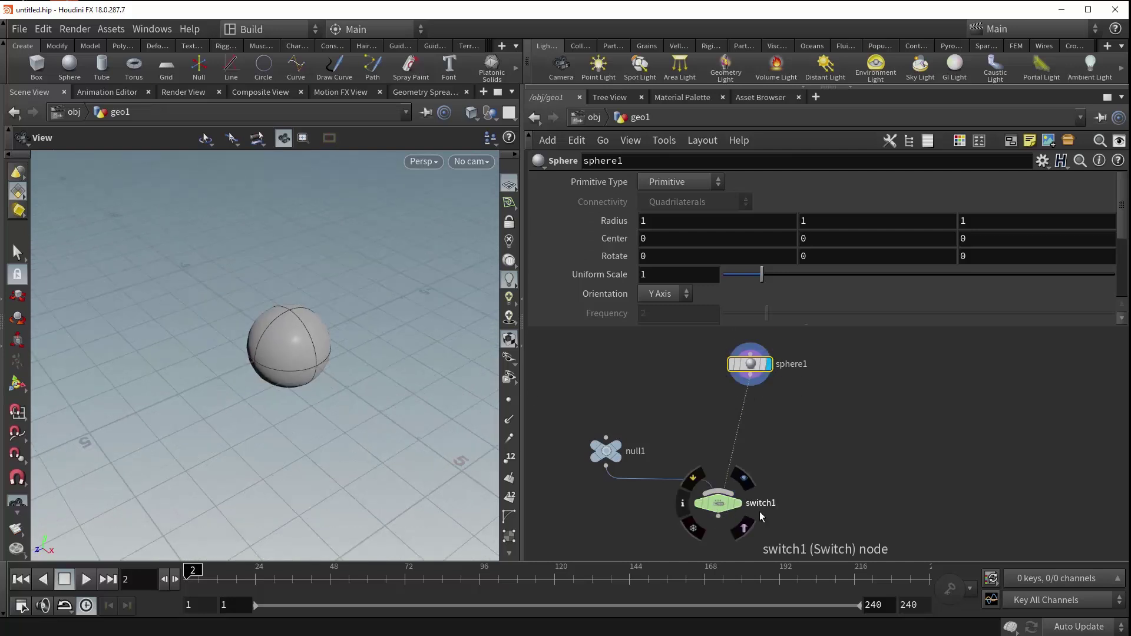
- Set the switch's Select Input to the expression $F==16
click(719, 504)
scroll(648, 179, up, 1)
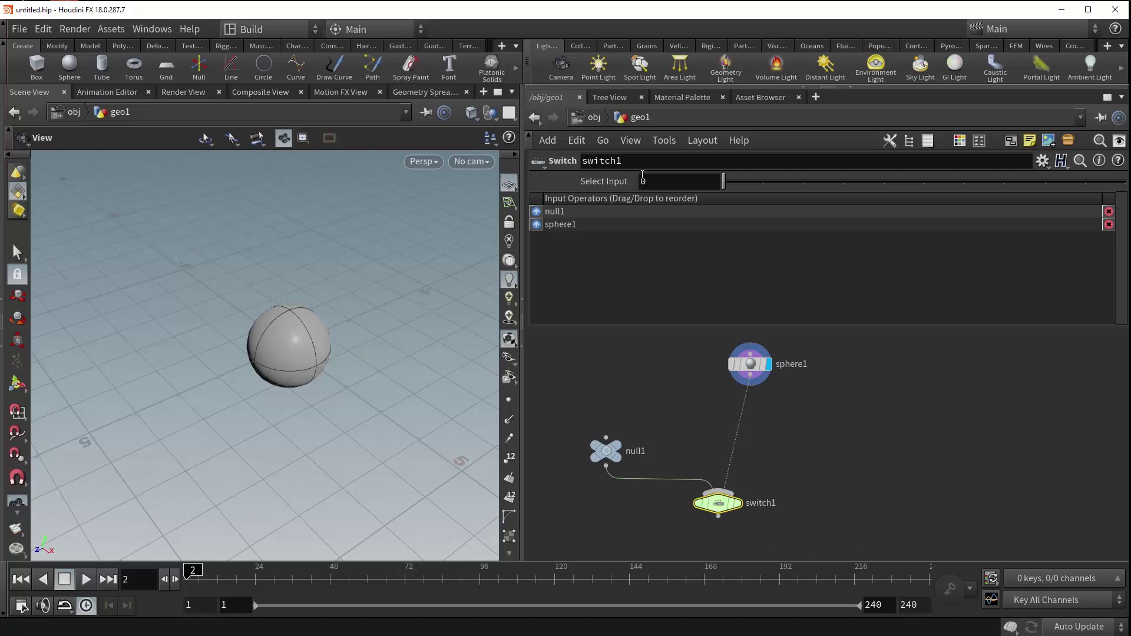
scroll(651, 179, down, 1)
click(669, 181)
text($F)
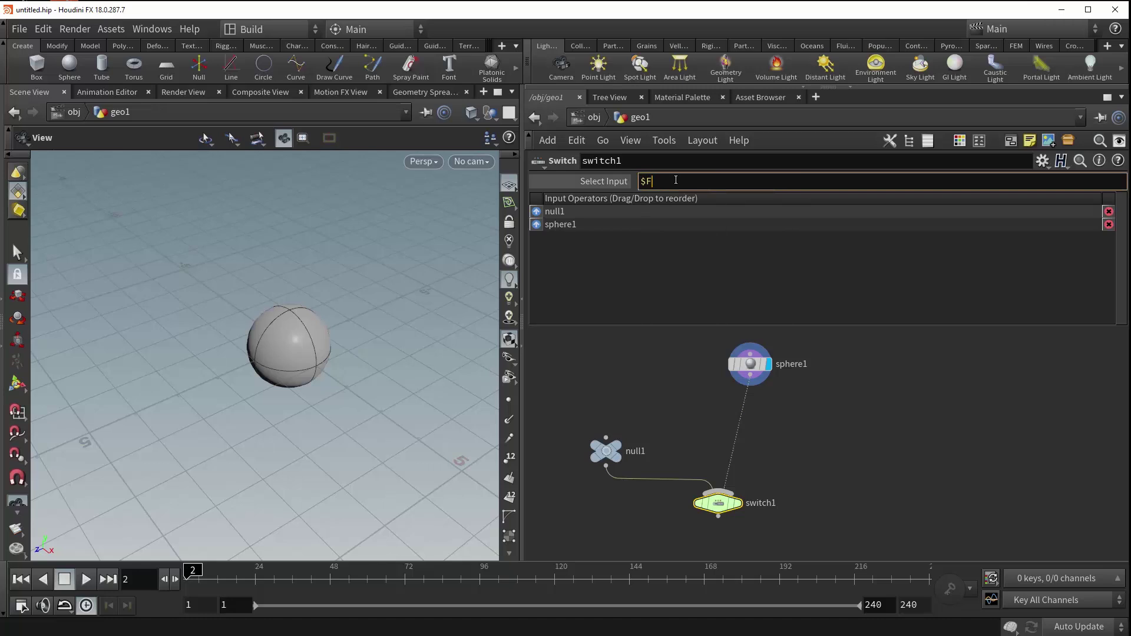
text(==16)
key(Return)
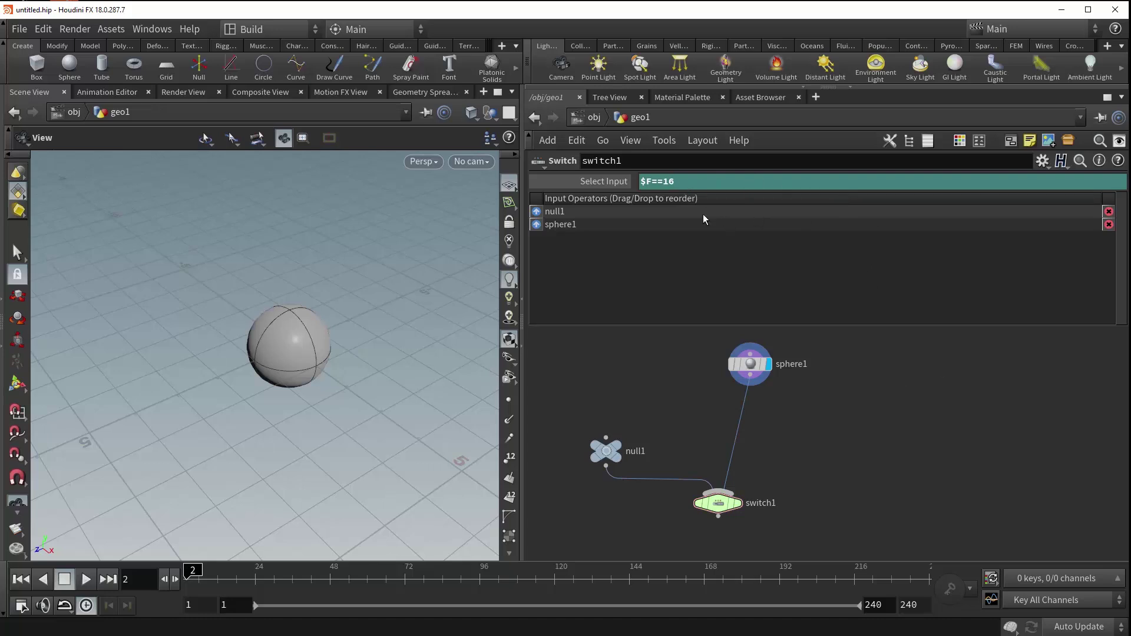
- Display the switch's output and play the timeline from frame 1 to check when the sphere appears
click(737, 503)
click(21, 579)
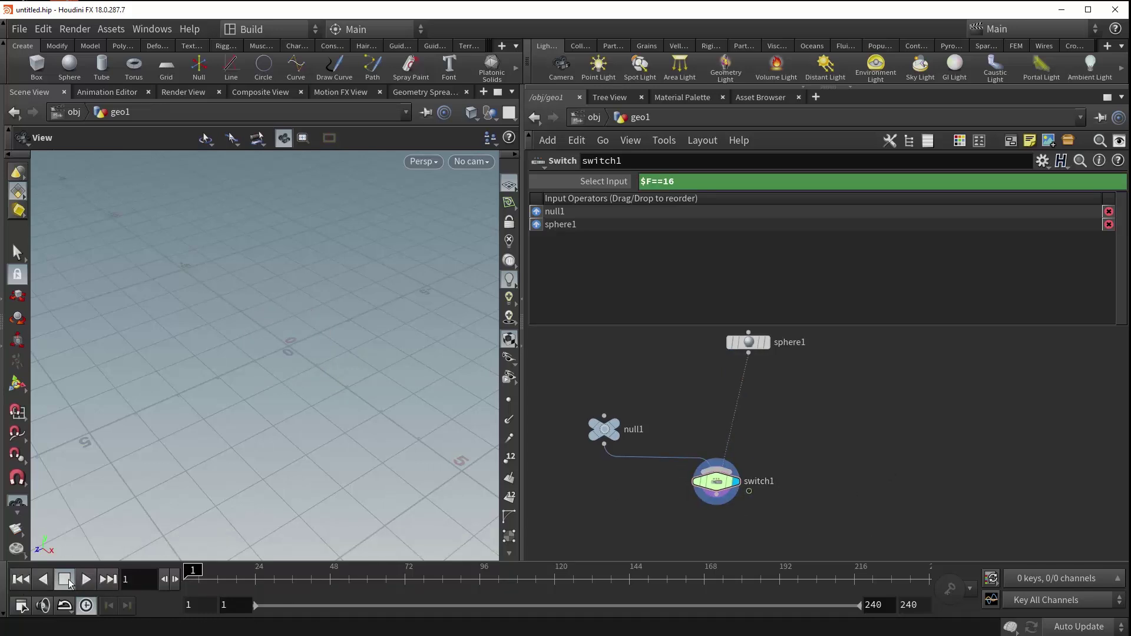
click(85, 579)
click(86, 579)
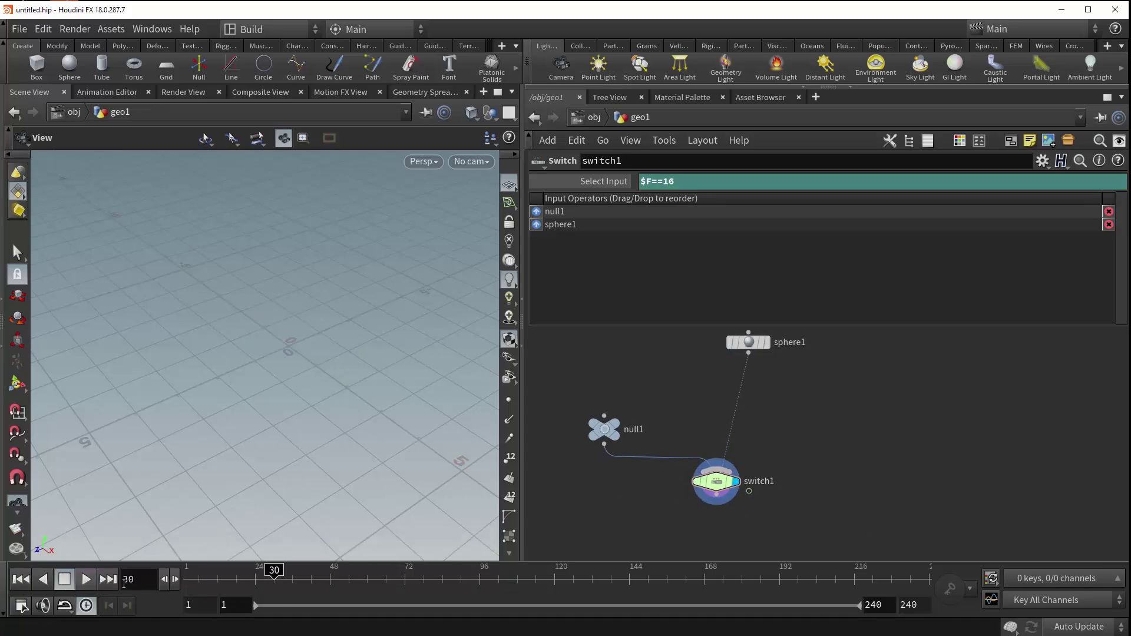
click(23, 580)
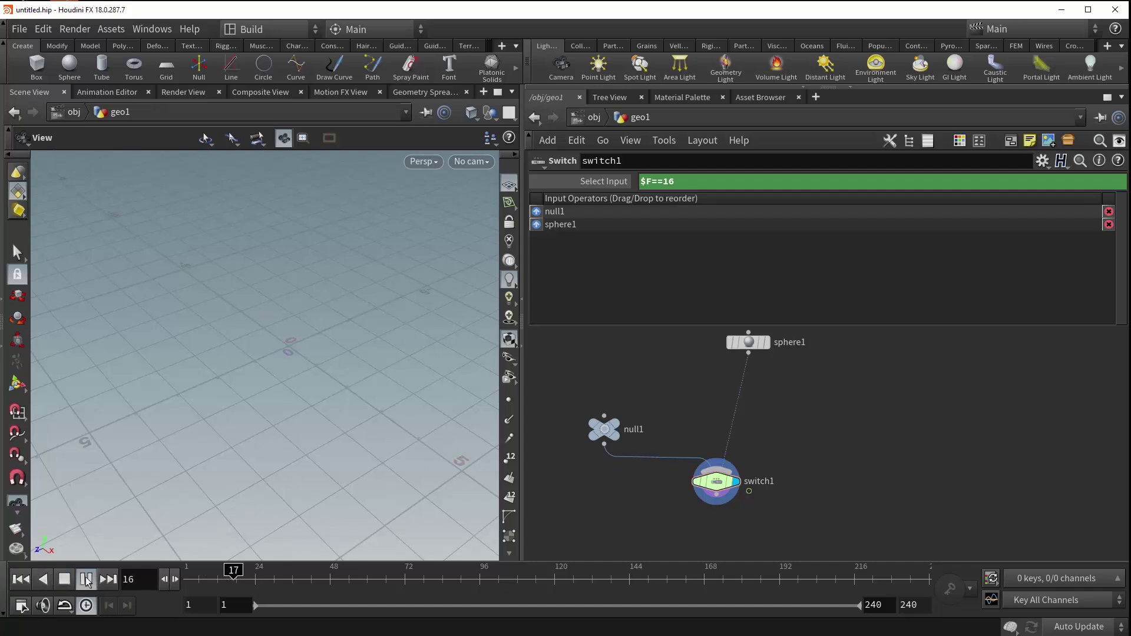
- Scrub the timeline to frame 16 and back to frame 5, checking the value the switch's Select Input expression evaluates to
click(24, 580)
drag(194, 588, 240, 592)
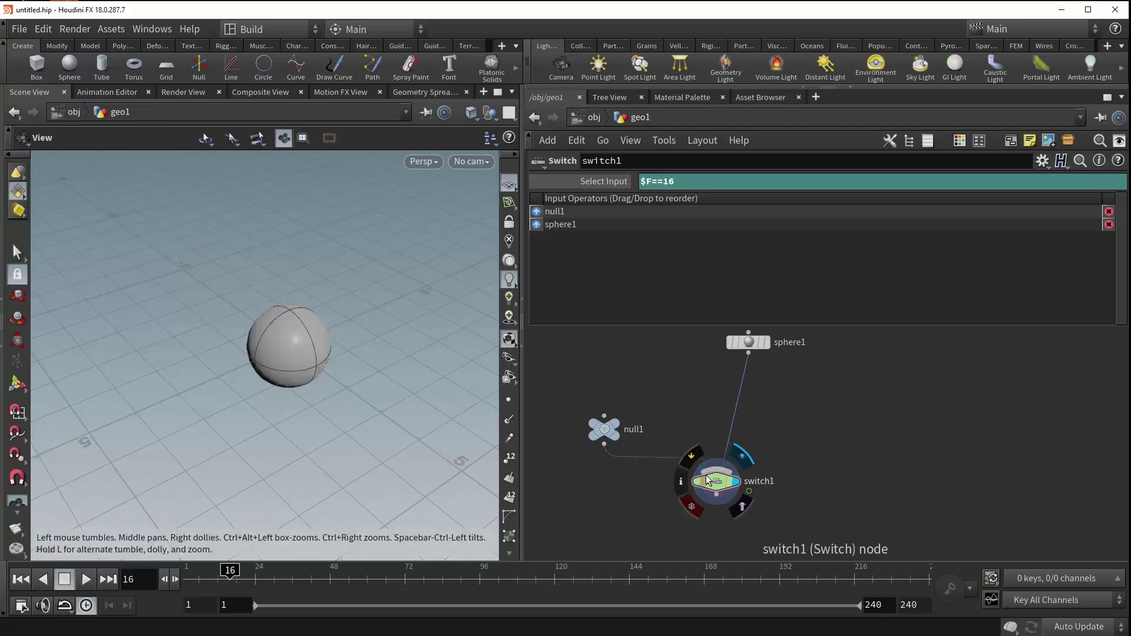
ctrl+shift+click(581, 184)
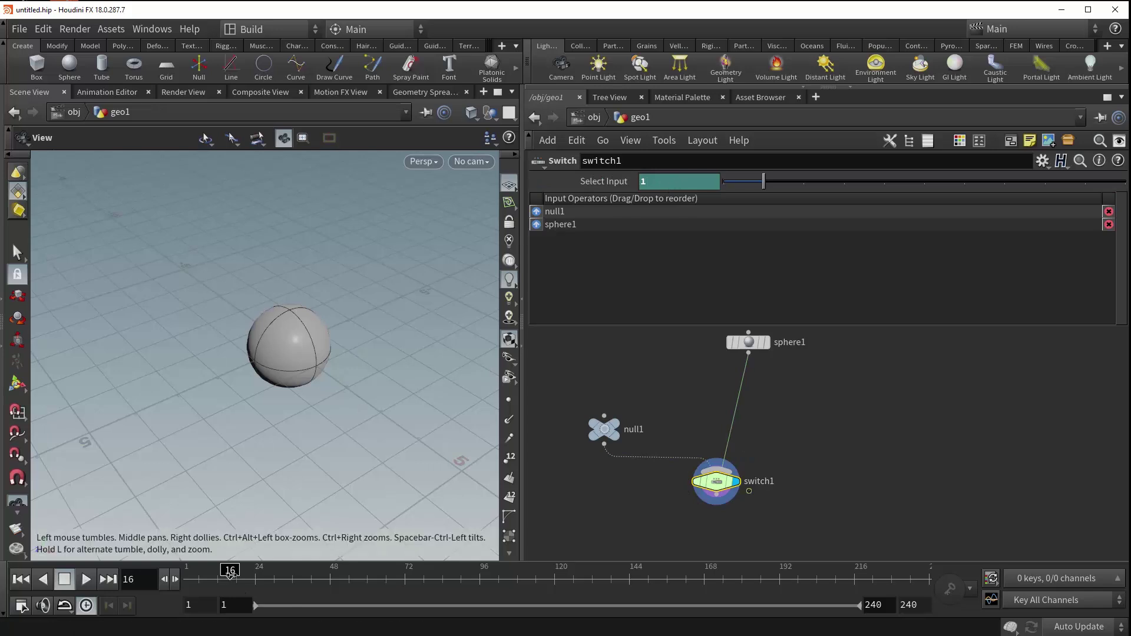
drag(224, 569, 195, 569)
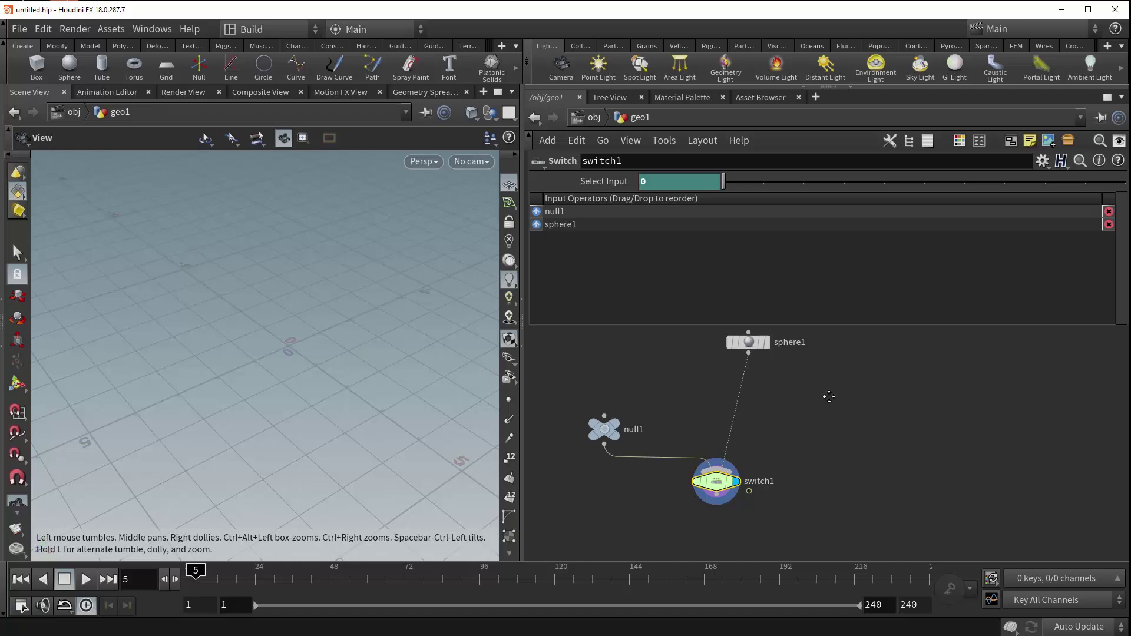
- Delete the expression channel from the switch's Select Input
right_click(655, 181)
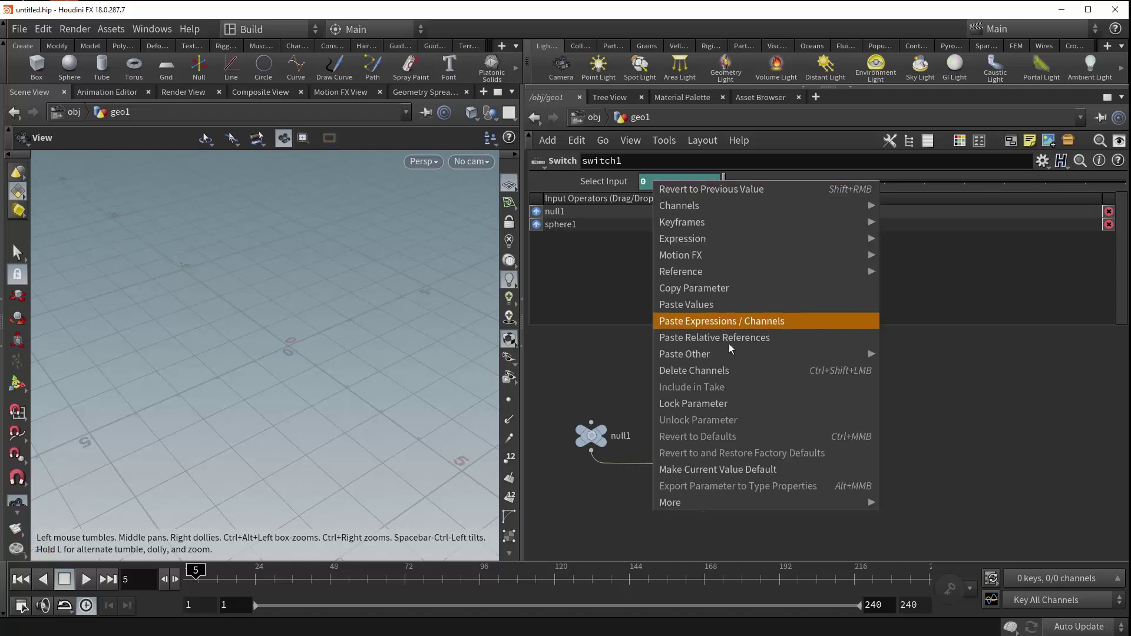
click(705, 370)
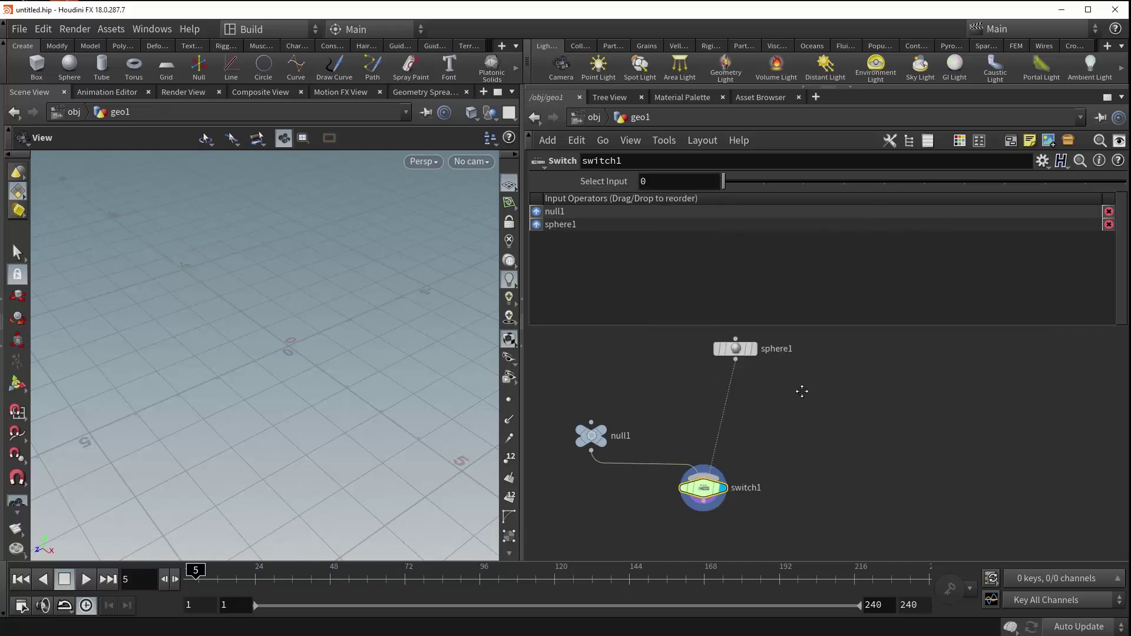
- Add a Null node below the switch and connect the switch's output to its input
key(Tab)
text(nul)
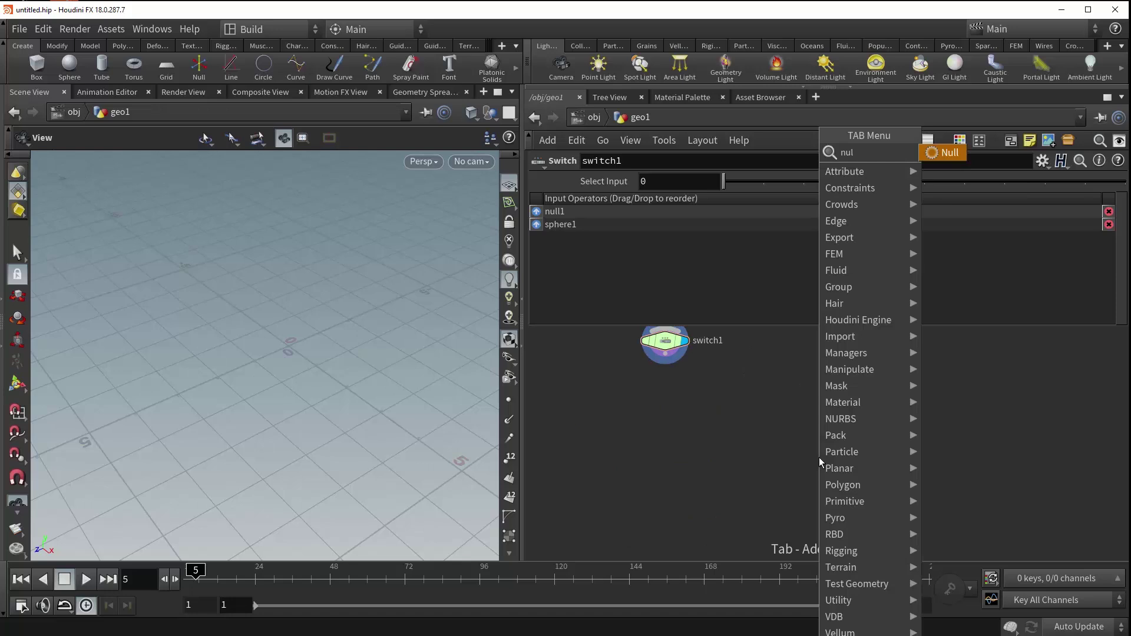
key(Return)
click(664, 465)
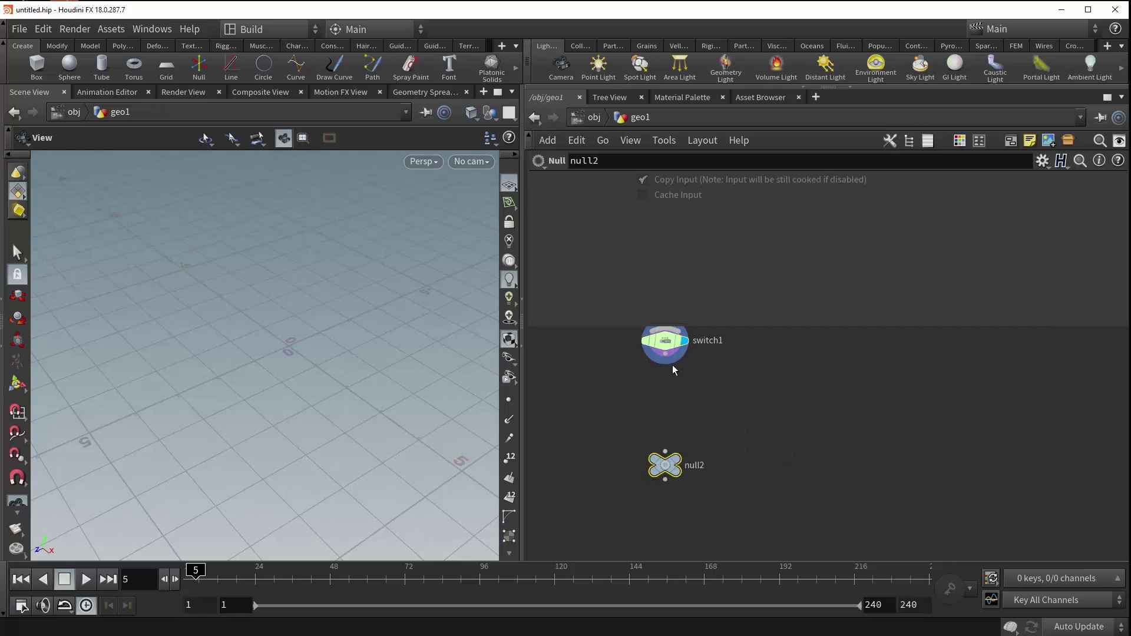
drag(665, 354, 665, 452)
- Rename the null below the switch to OUT and make it the displayed node
double_click(694, 465)
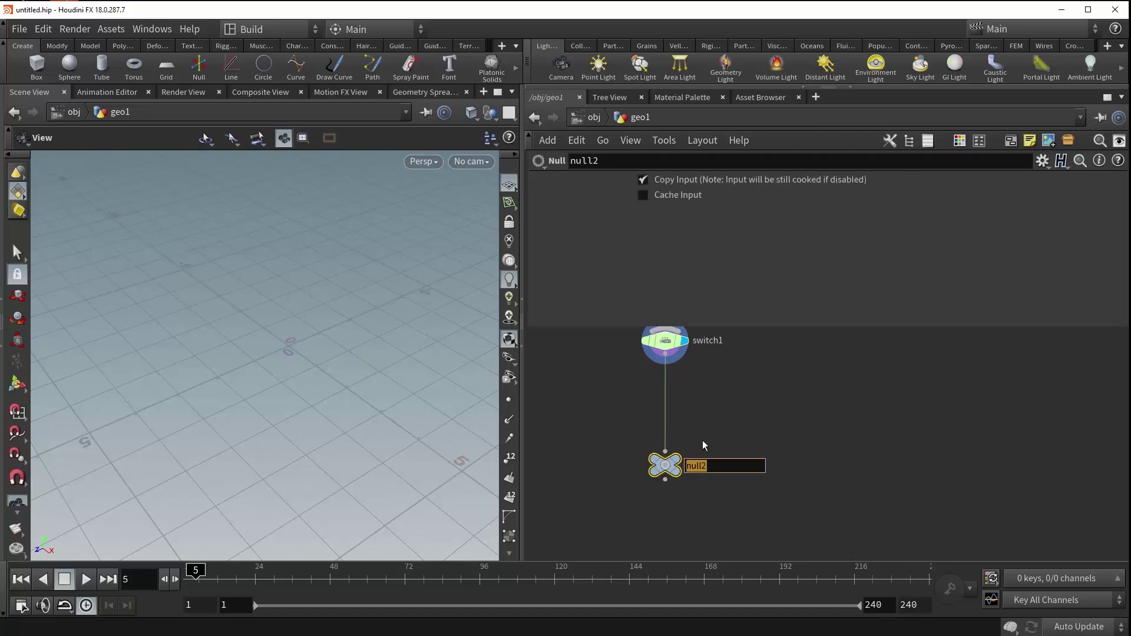
text(OUT)
key(Return)
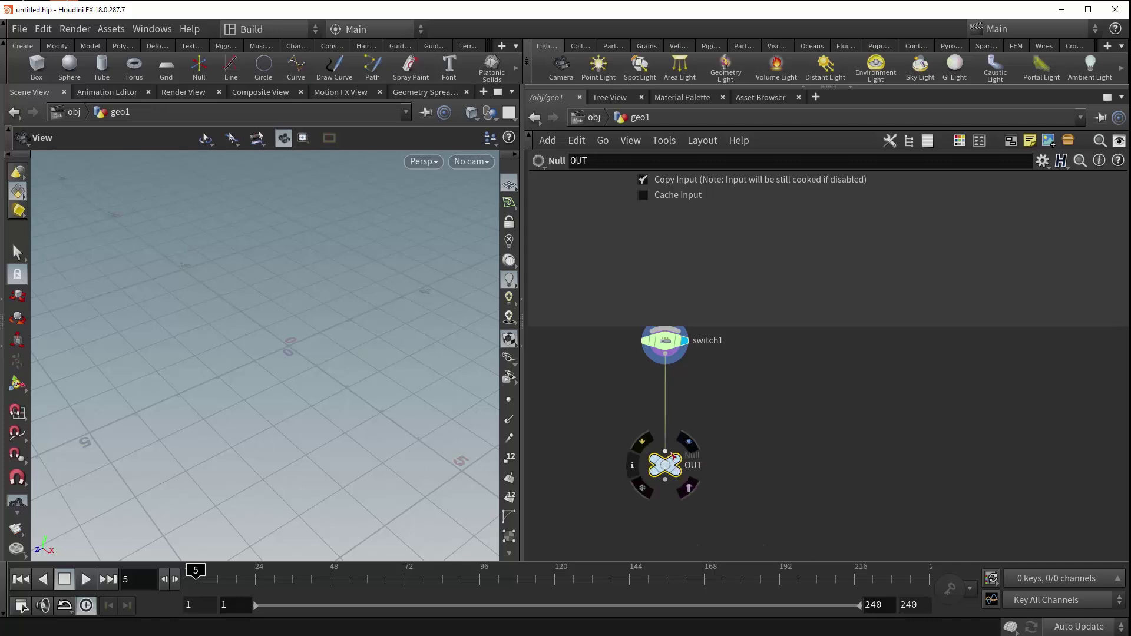
click(688, 442)
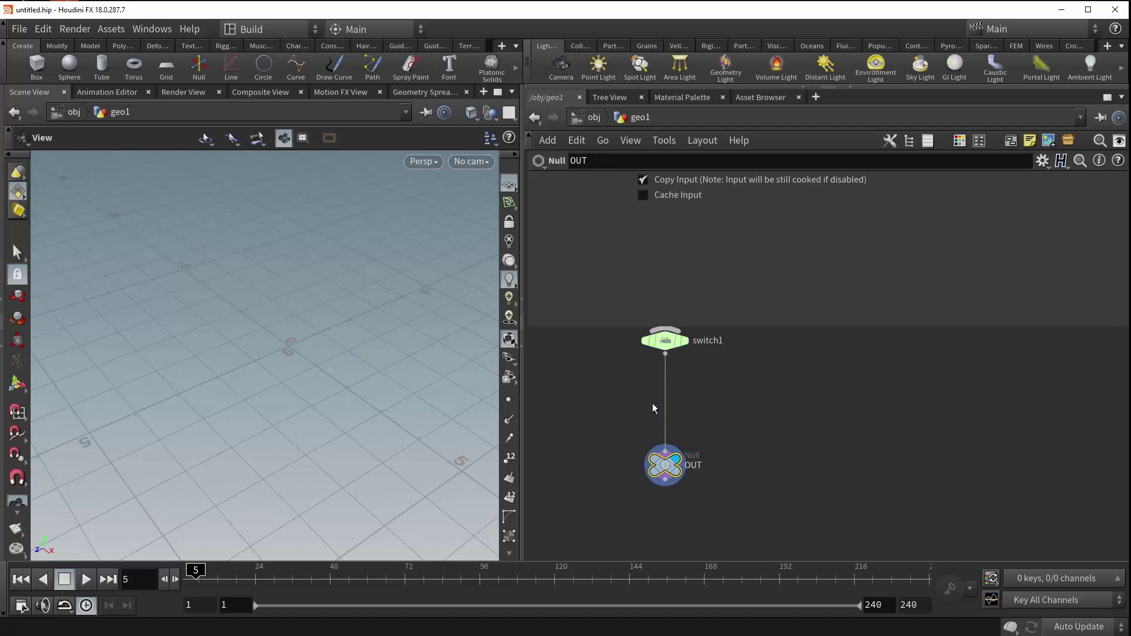
- Edit the OUT null's parameter interface and add a Toggle parameter to its existing parameters
middle_drag(786, 396, 756, 427)
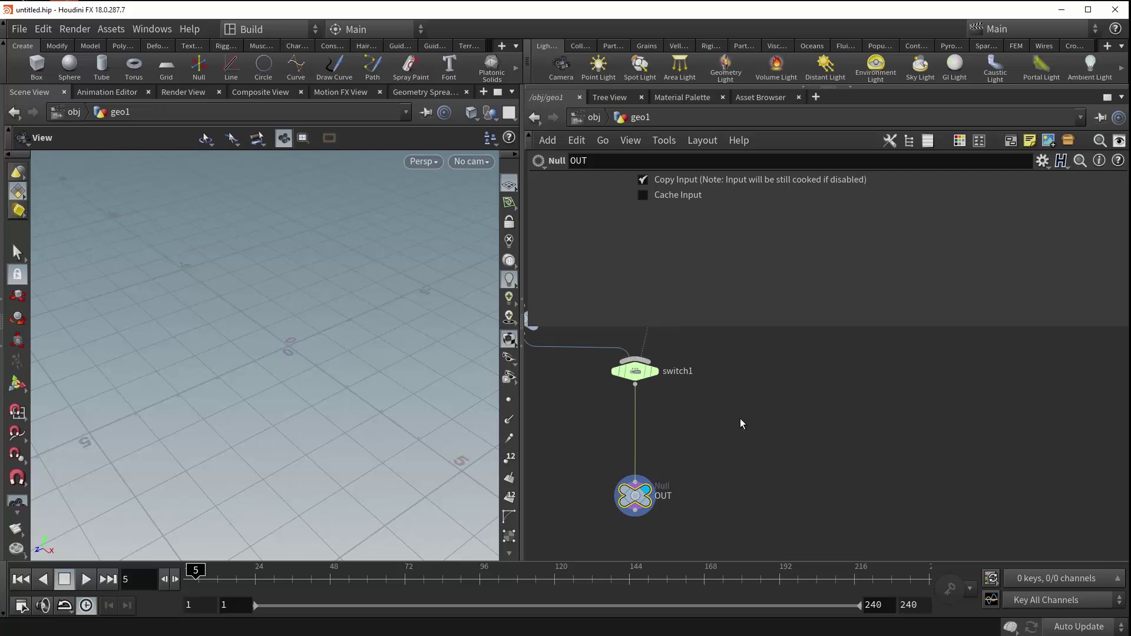
click(635, 370)
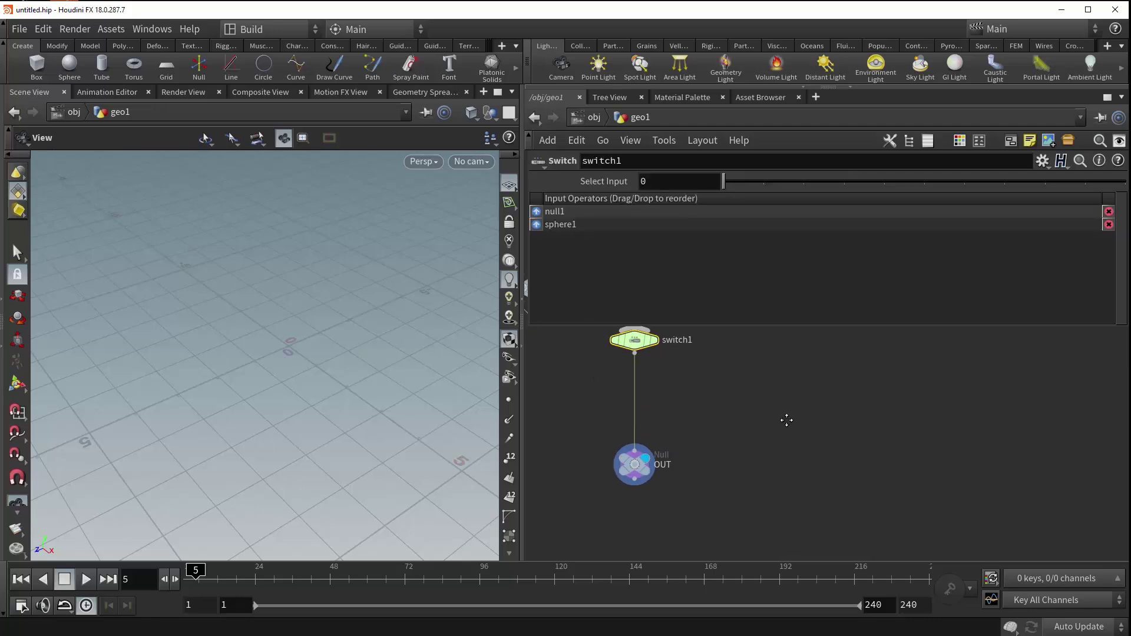
middle_drag(790, 412, 723, 346)
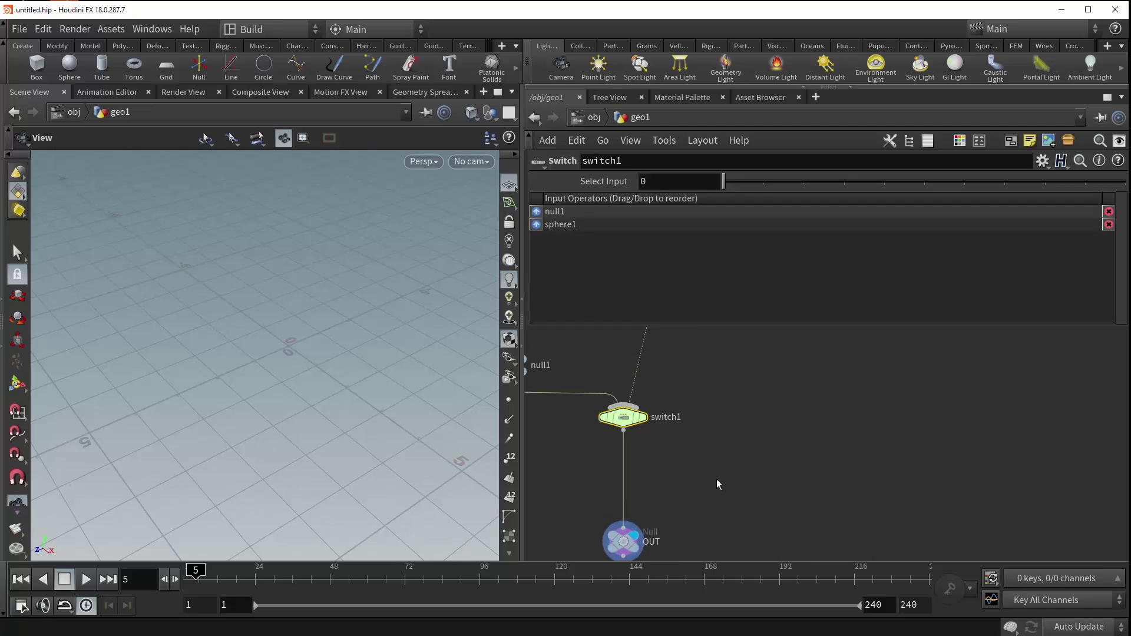
middle_drag(716, 479, 739, 398)
drag(729, 435, 584, 491)
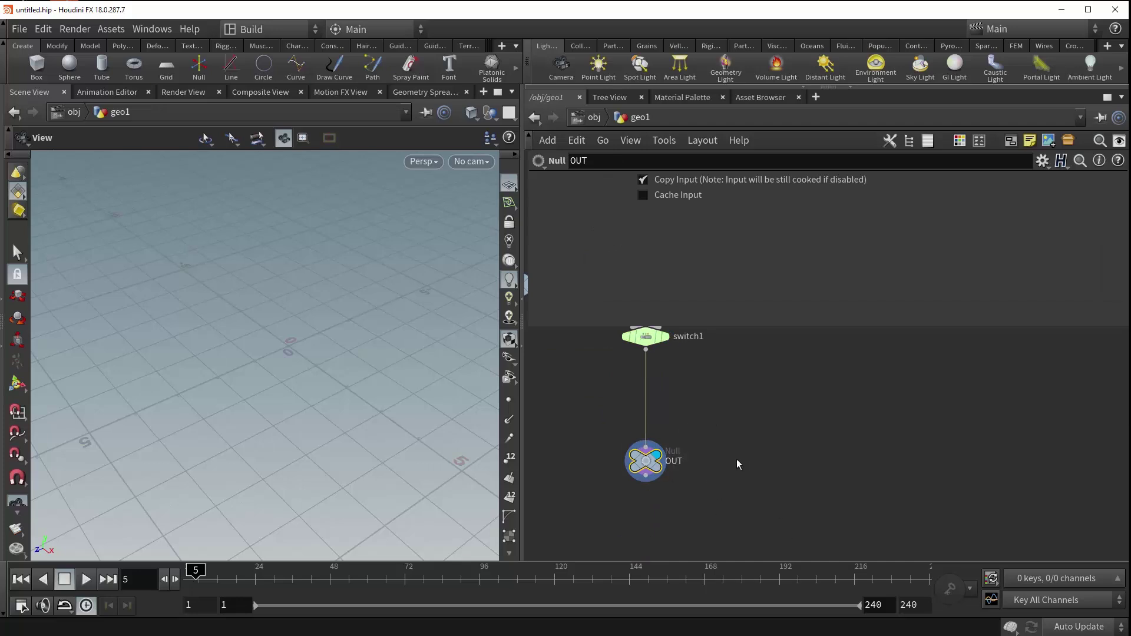
click(1043, 161)
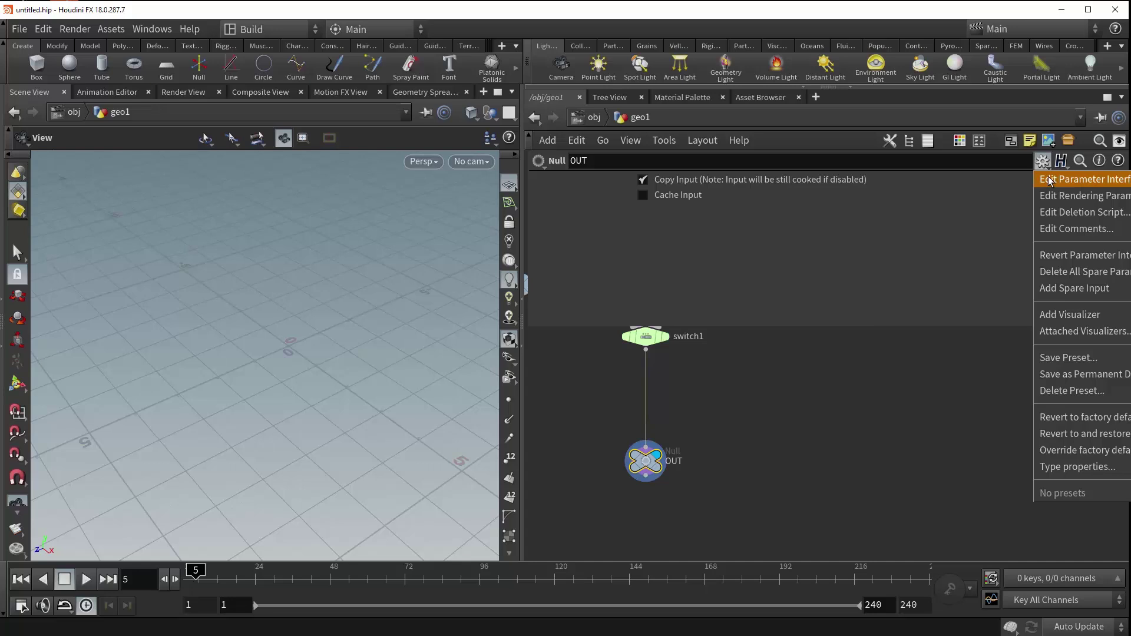
click(1050, 180)
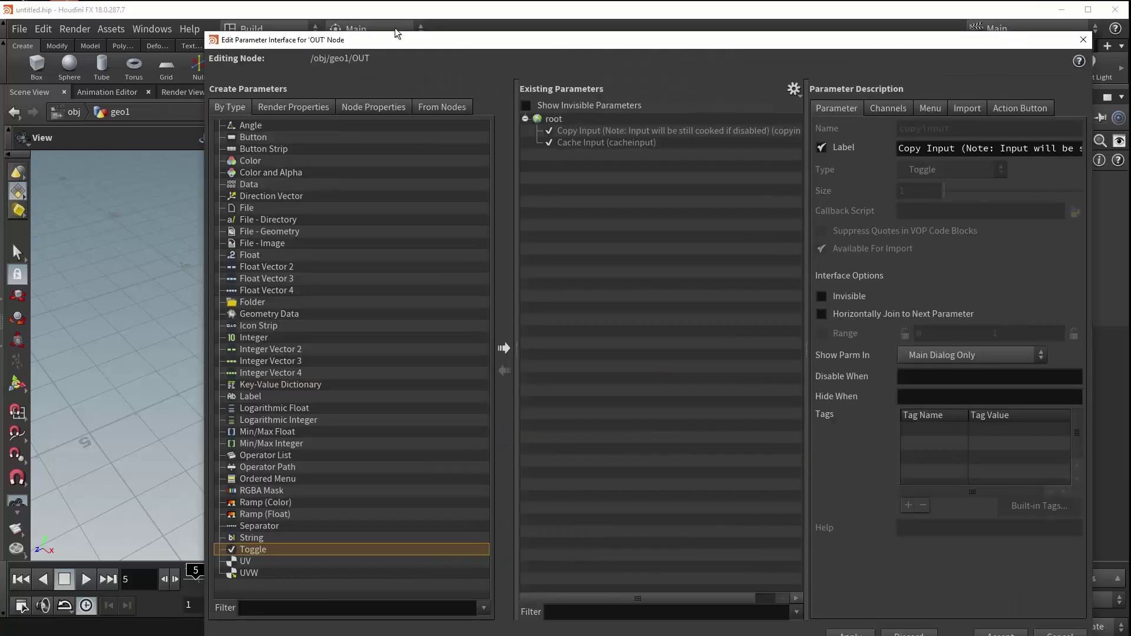
drag(302, 43, 202, 19)
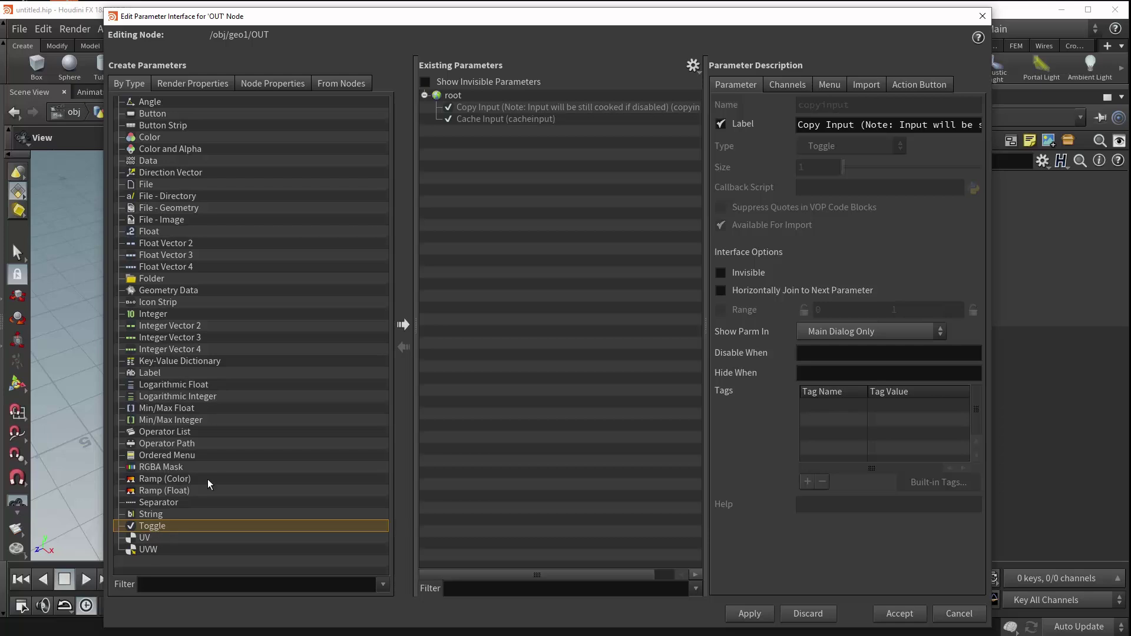
drag(151, 527, 178, 41)
drag(292, 211, 455, 97)
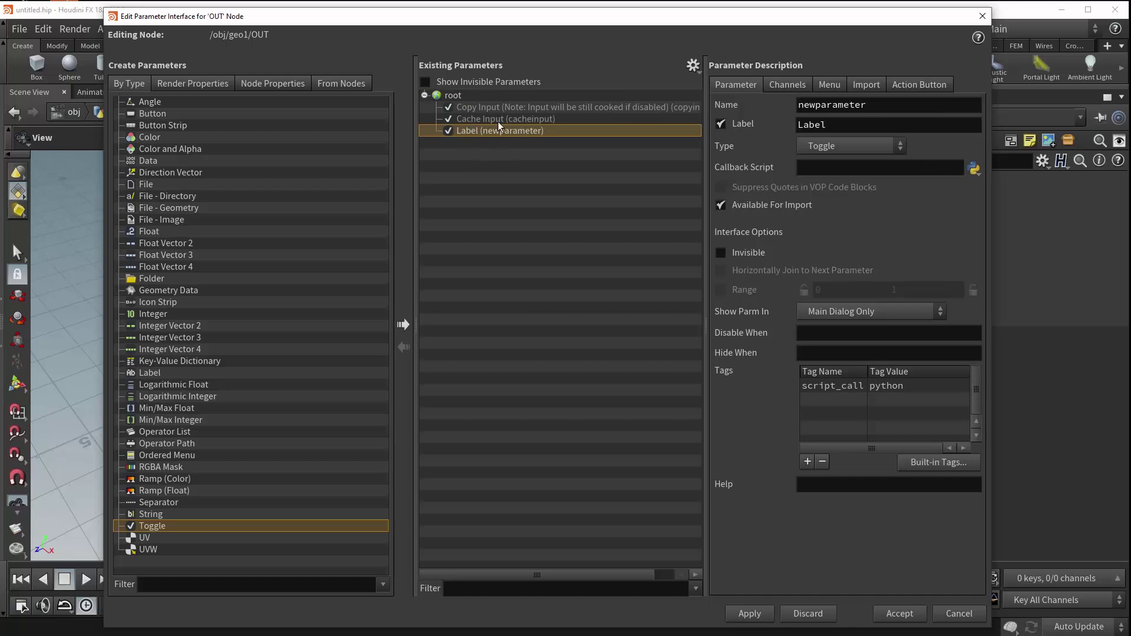
- Label the new toggle parameter "Sphere Generator" and accept the parameter interface changes
double_click(837, 122)
text(Sp)
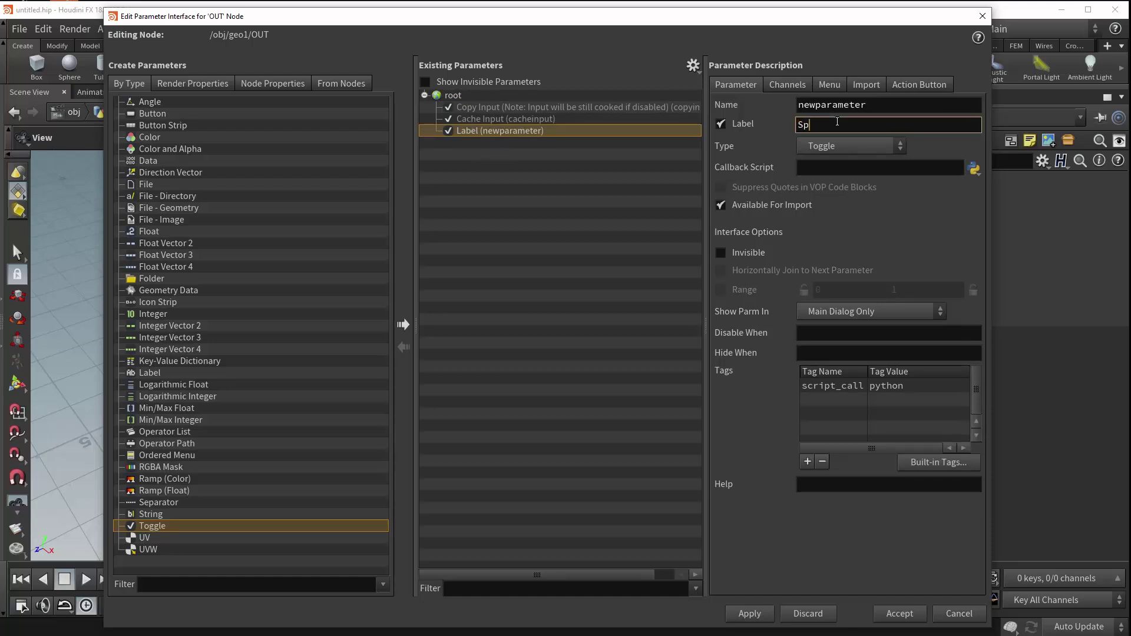
text(here Generator)
key(Return)
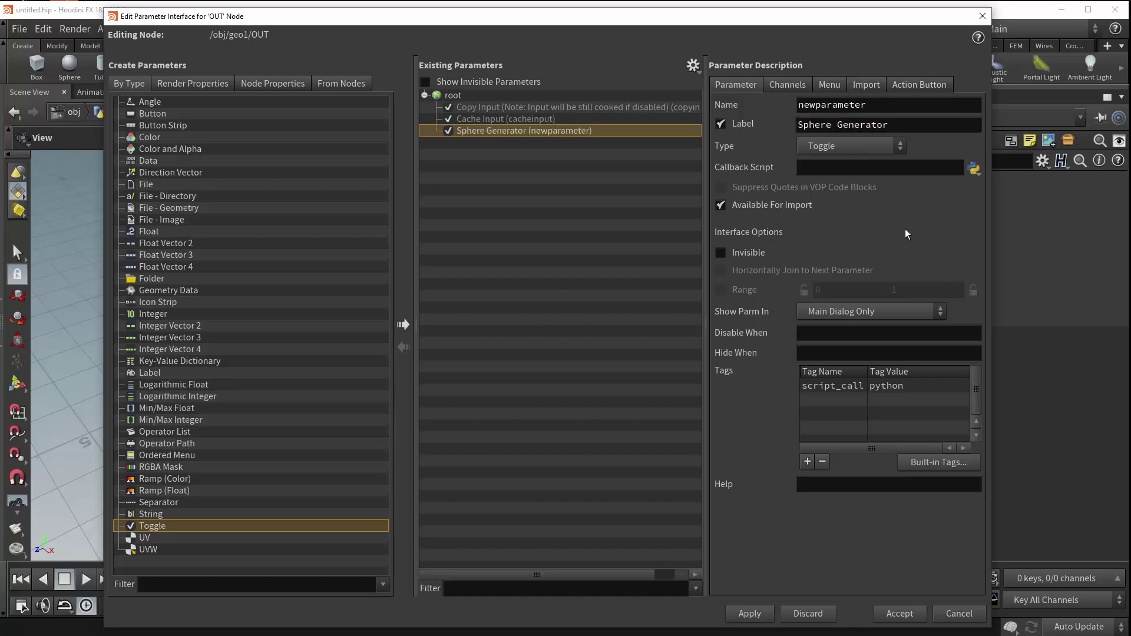
click(900, 614)
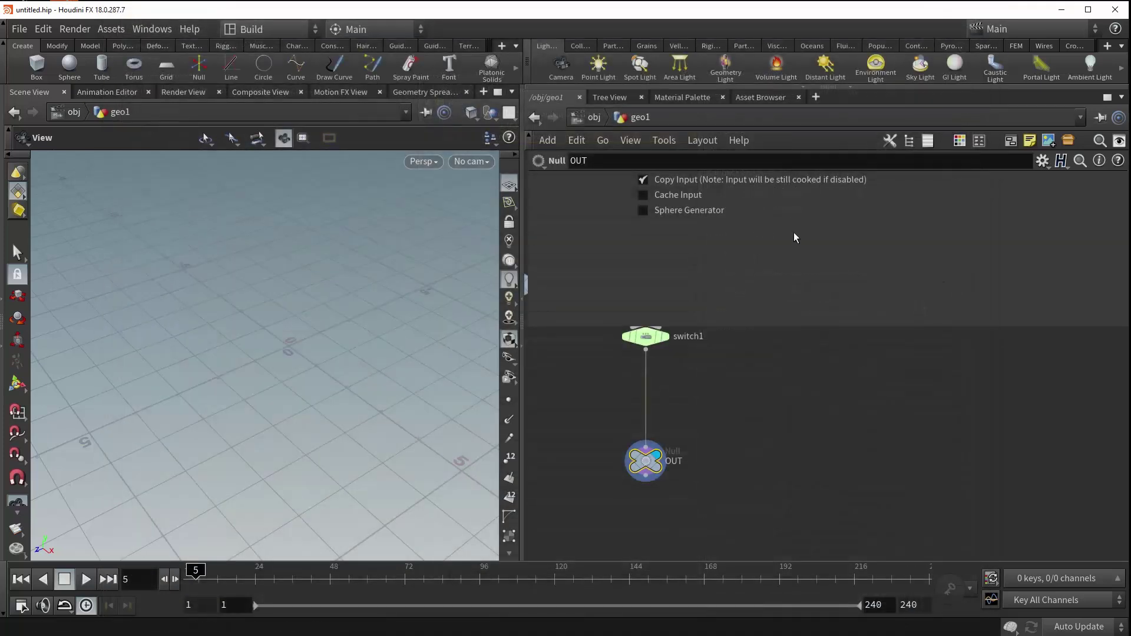
- Copy OUT's Sphere Generator parameter and paste it as a relative reference into the switch's Select Input
click(644, 212)
right_click(644, 214)
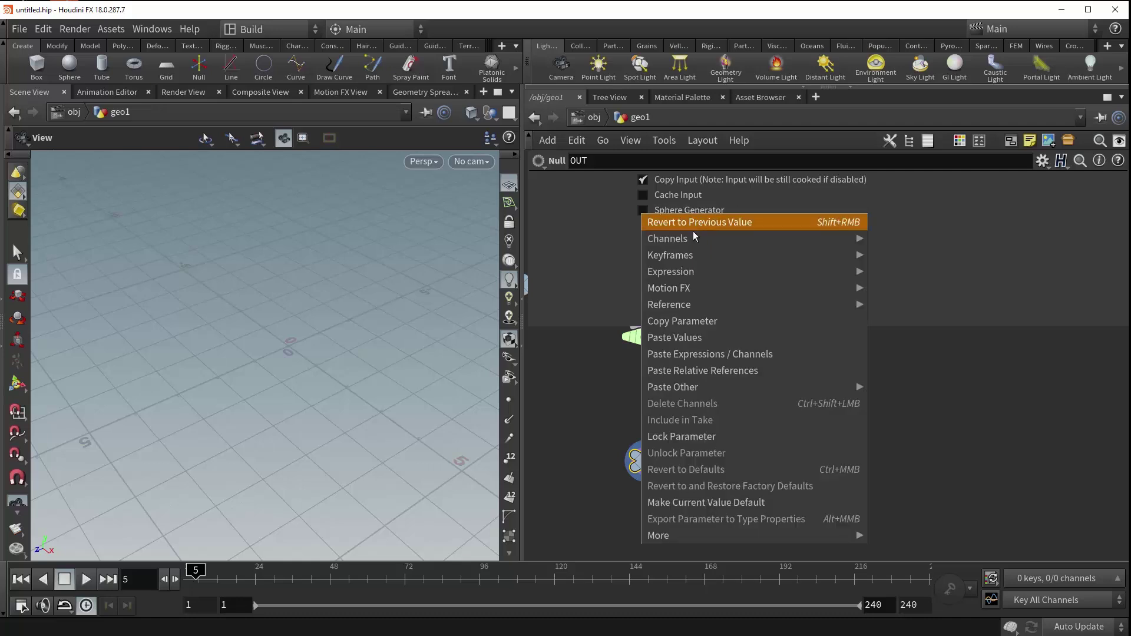
click(684, 324)
click(655, 375)
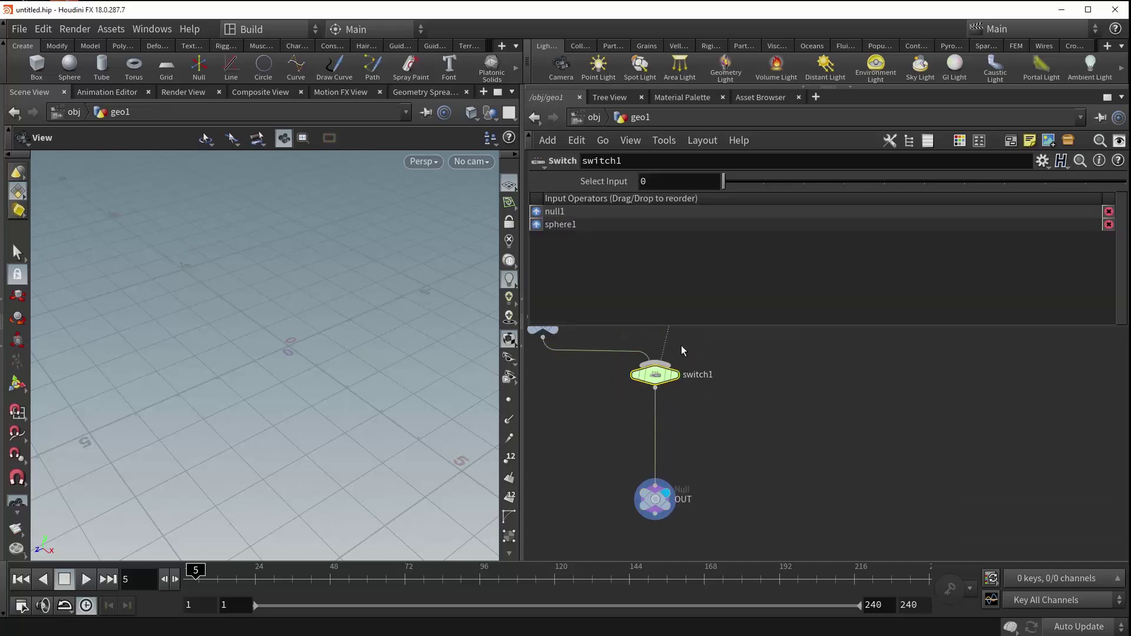
right_click(662, 187)
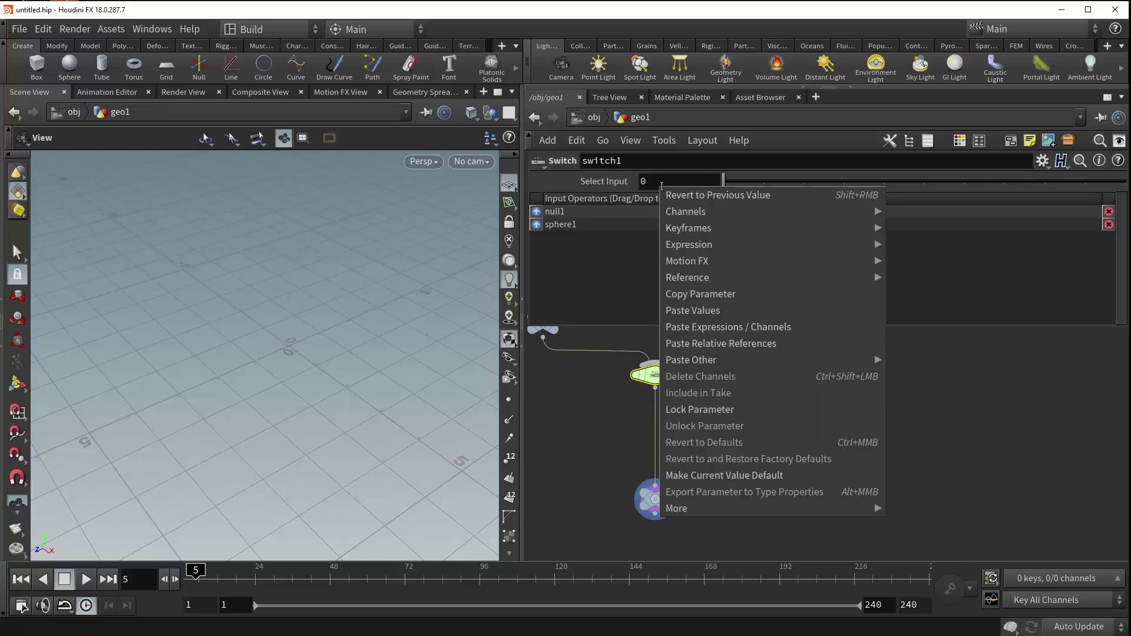
click(732, 344)
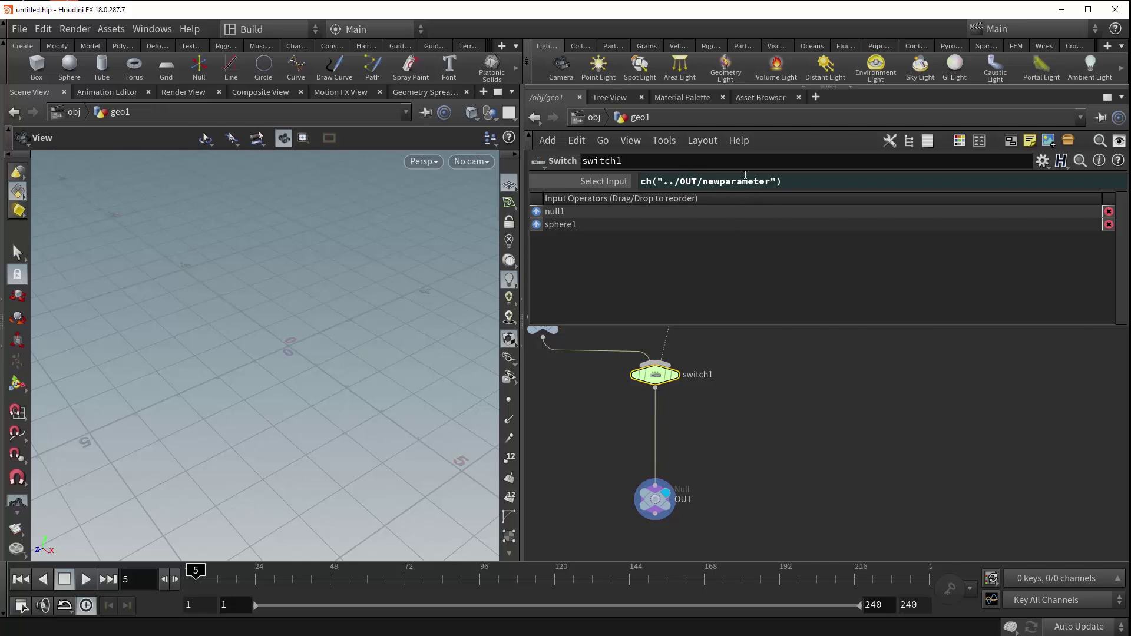
- Test the link by turning OUT's Sphere Generator toggle on and off while watching the viewport
click(638, 446)
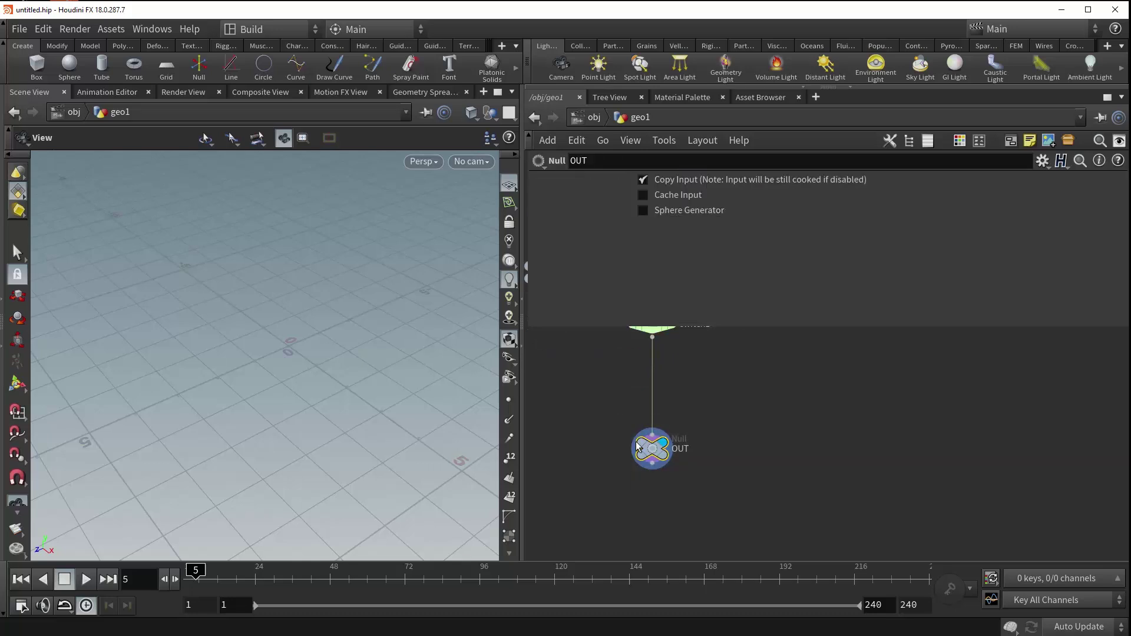
drag(754, 390, 589, 321)
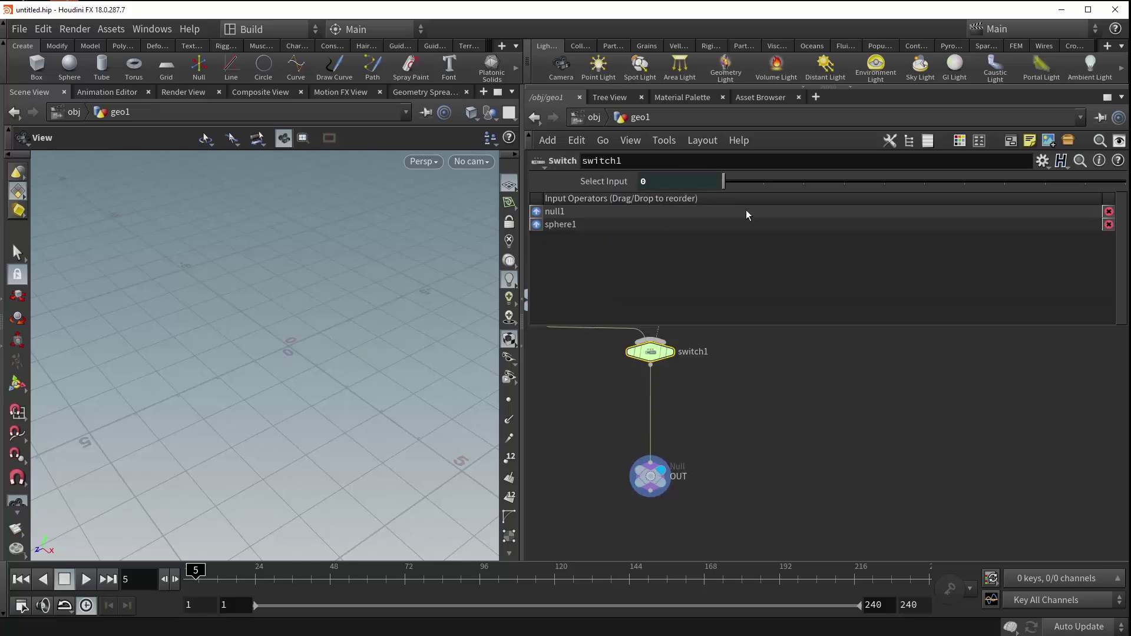
middle_drag(844, 332, 819, 359)
drag(745, 430, 609, 508)
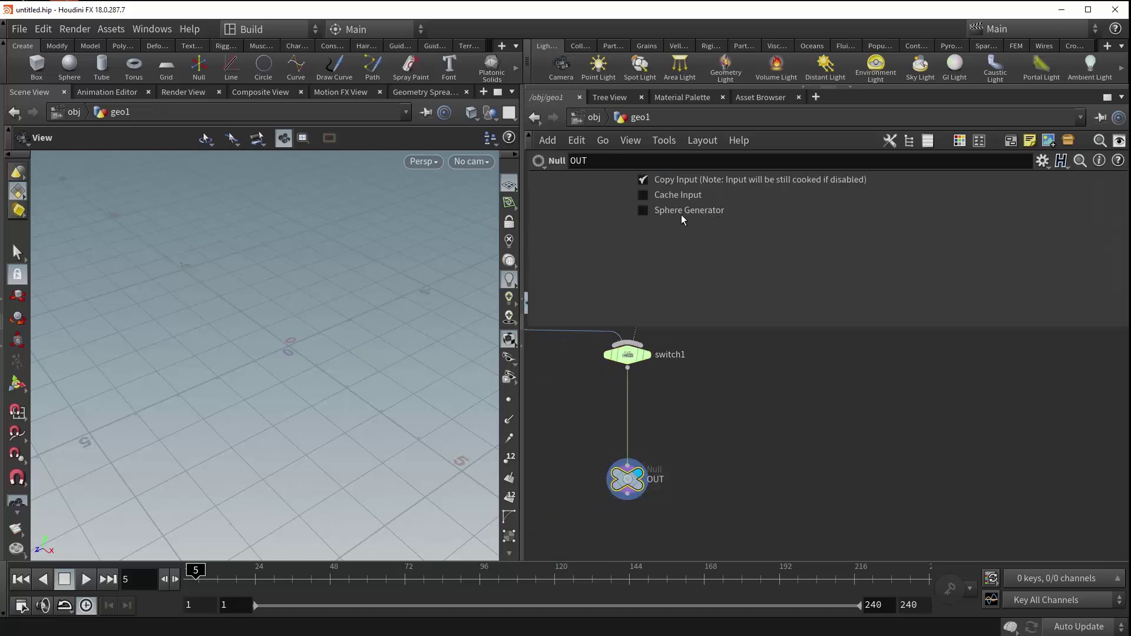
click(643, 210)
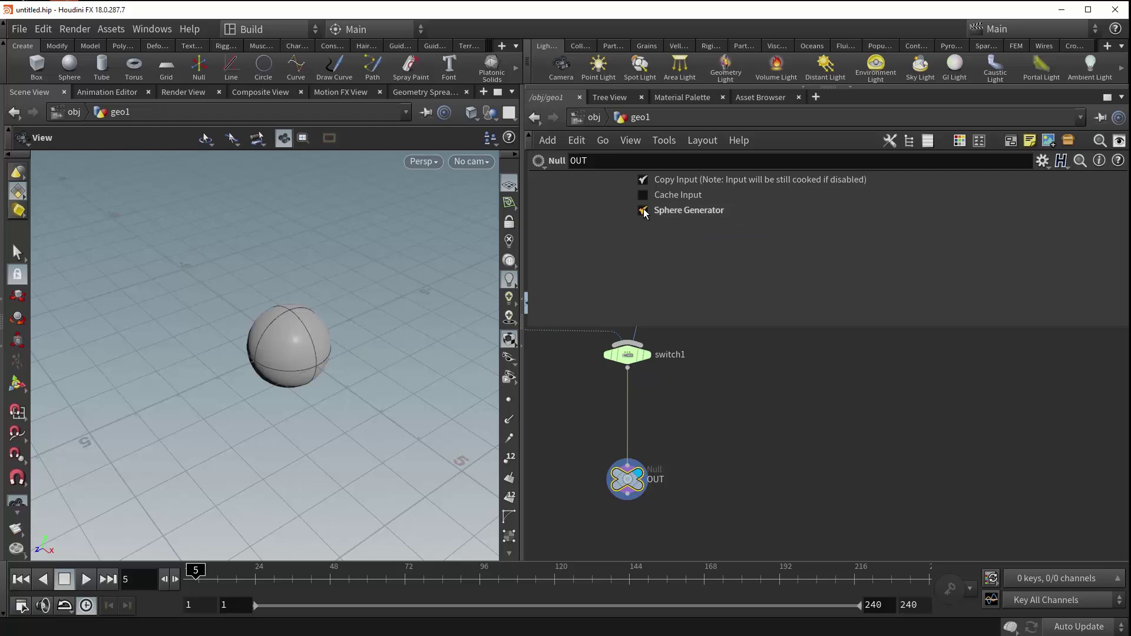
click(643, 210)
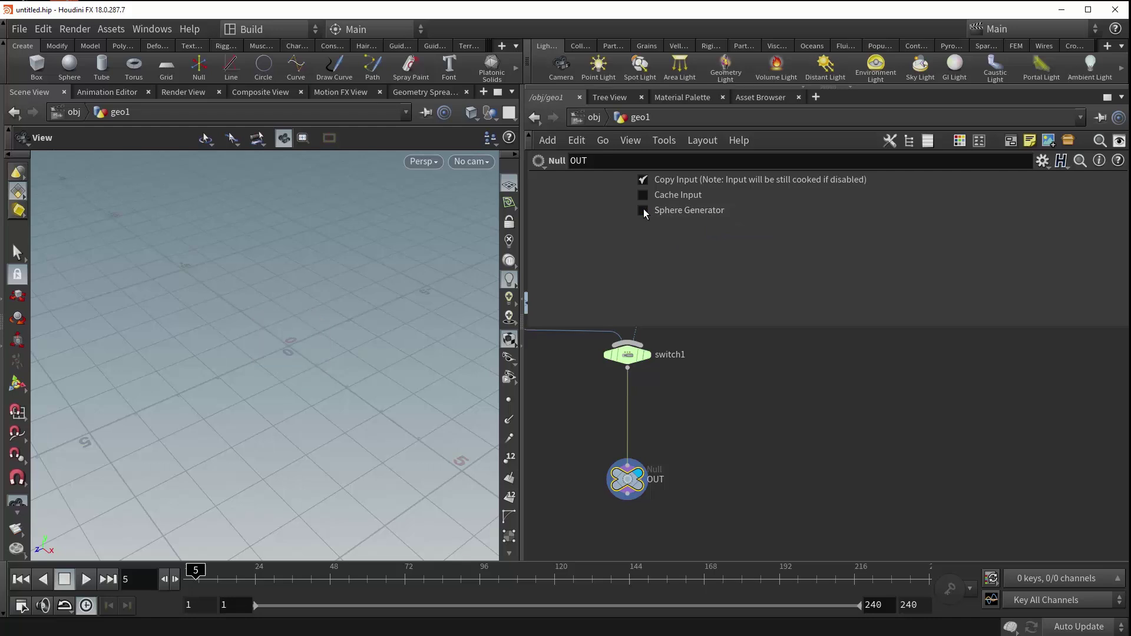